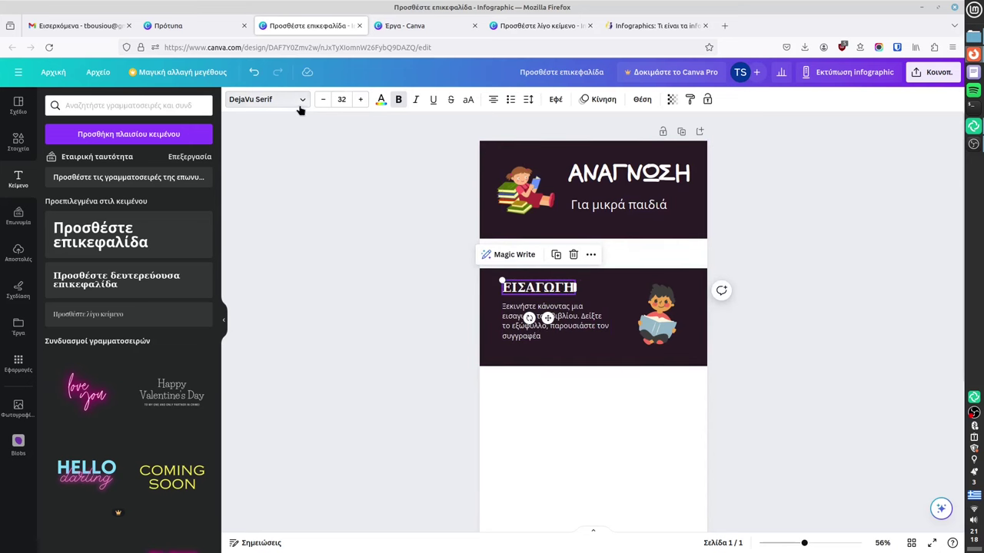
Step: Set the ΕΙΣΑΓΩΓΗ heading's font to AC Diary Girl and shift the heading slightly right
click(299, 104)
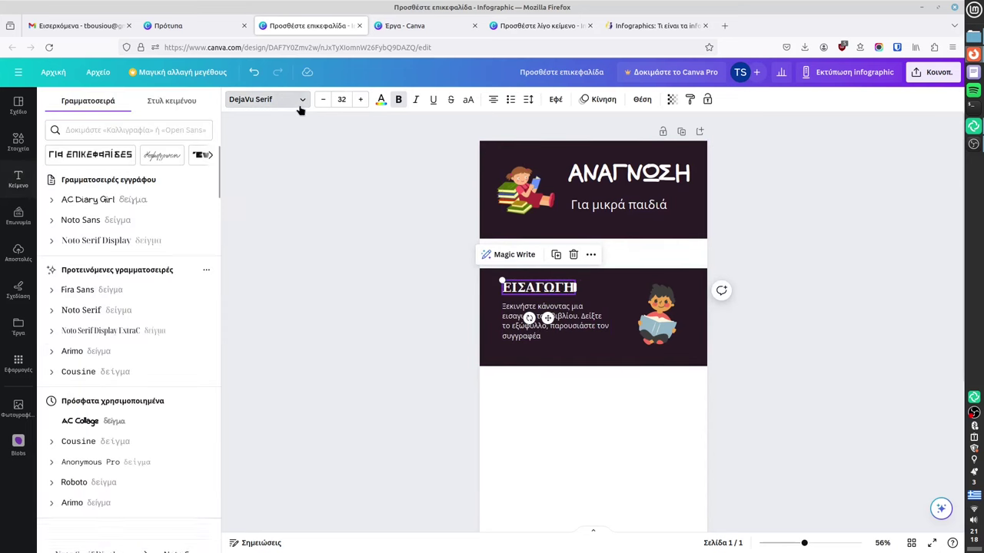
click(131, 202)
click(359, 329)
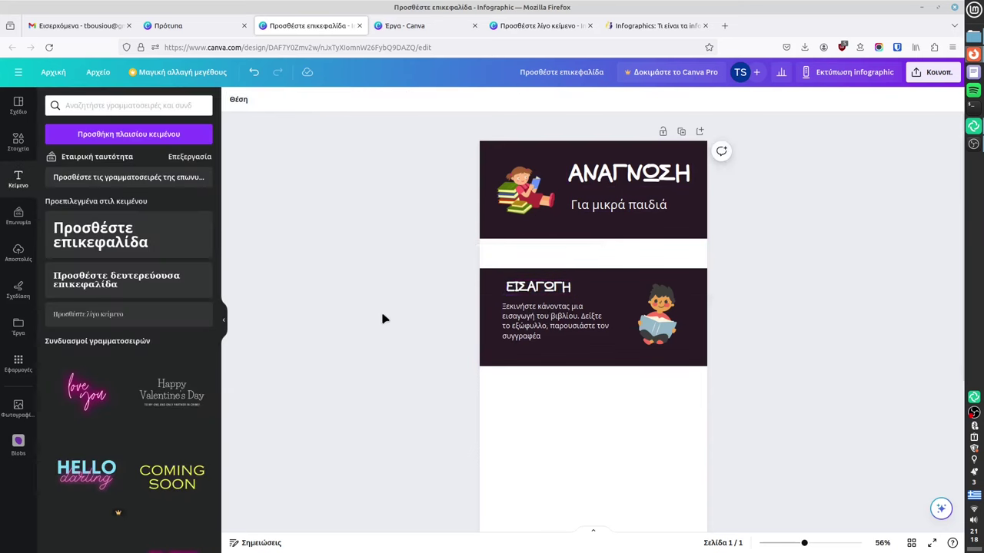
click(526, 292)
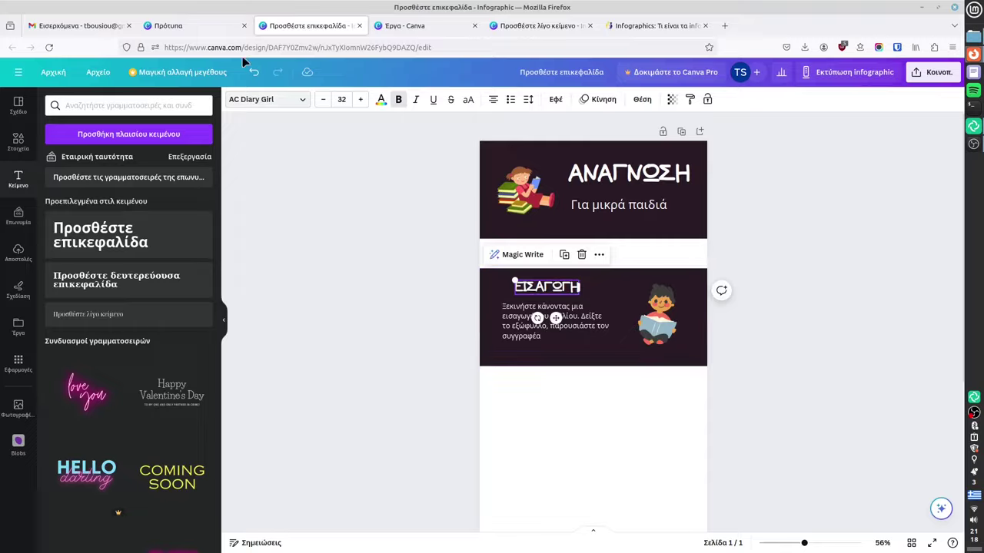
Step: Glance at the templates page, return to the infographic and select the "reading" search text in the elements library for replacement
click(193, 25)
click(281, 25)
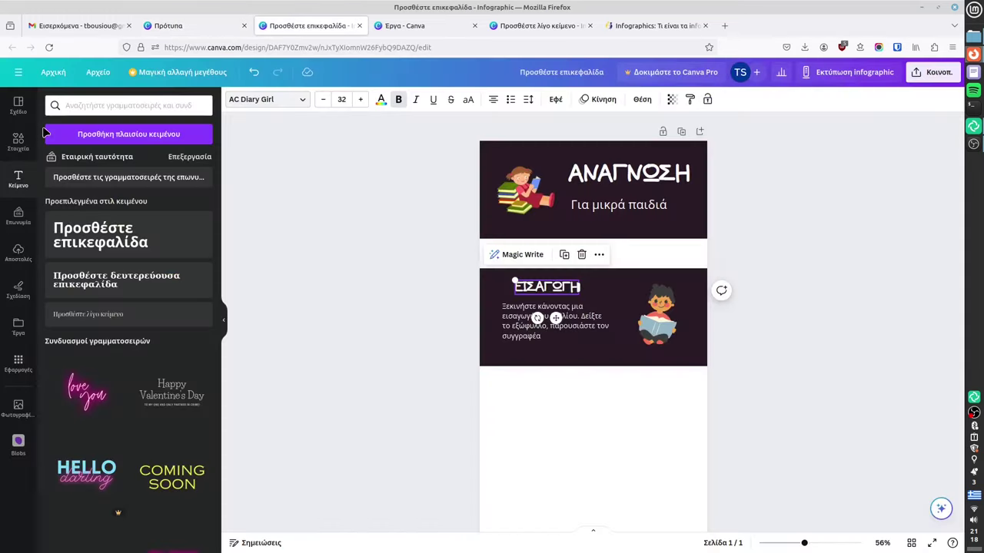
click(76, 108)
double_click(97, 105)
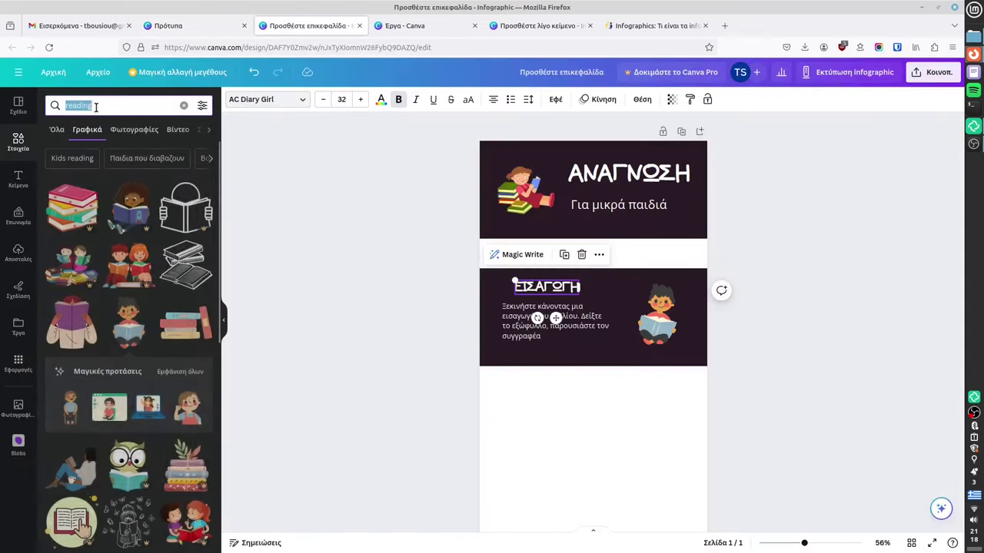
text(νθμ)
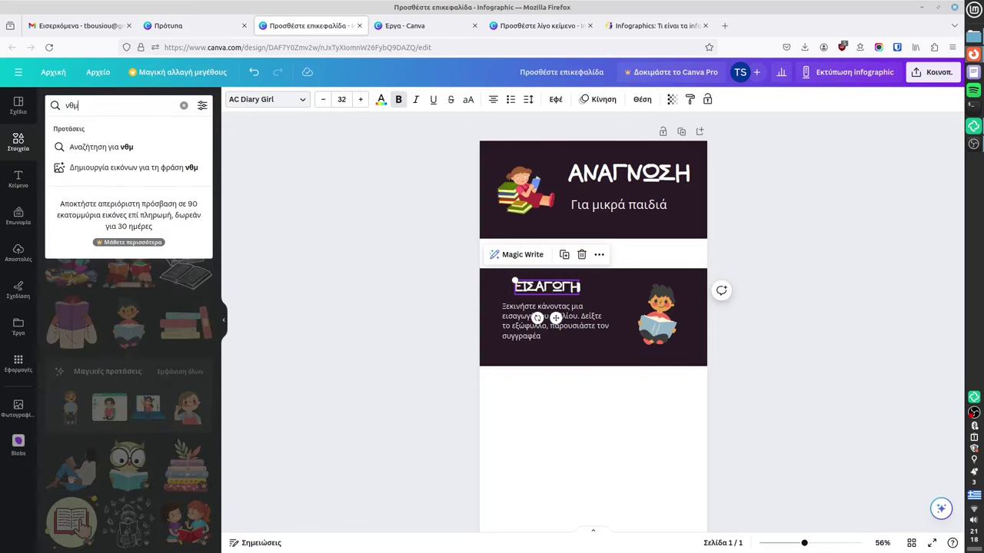
text(βερ)
key(Return)
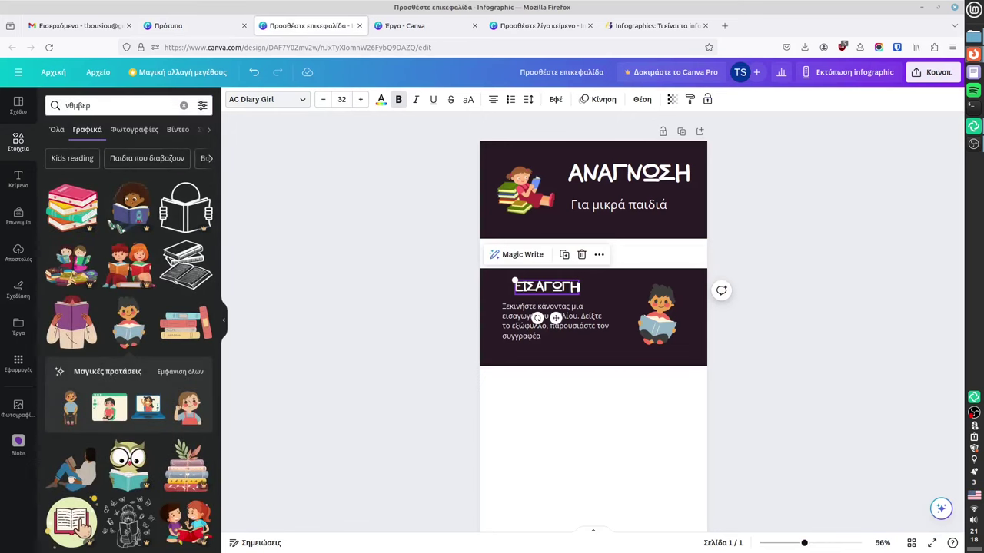
Step: Search the graphic elements for "number"
double_click(76, 108)
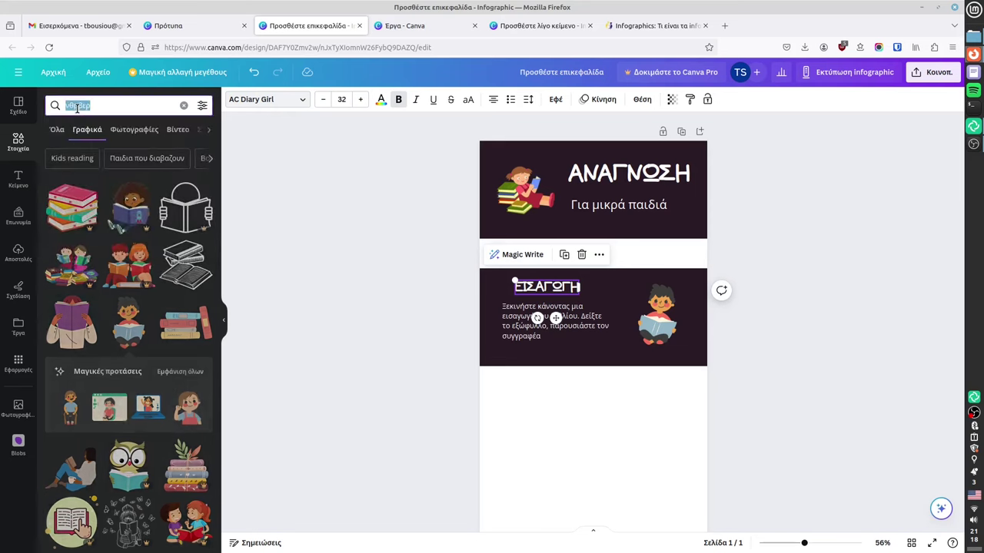
text(number)
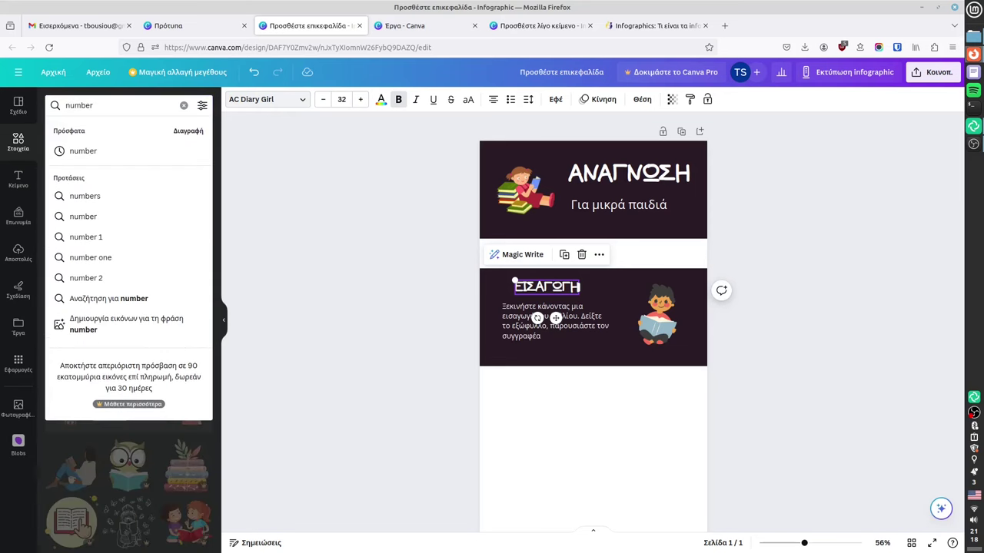
key(Return)
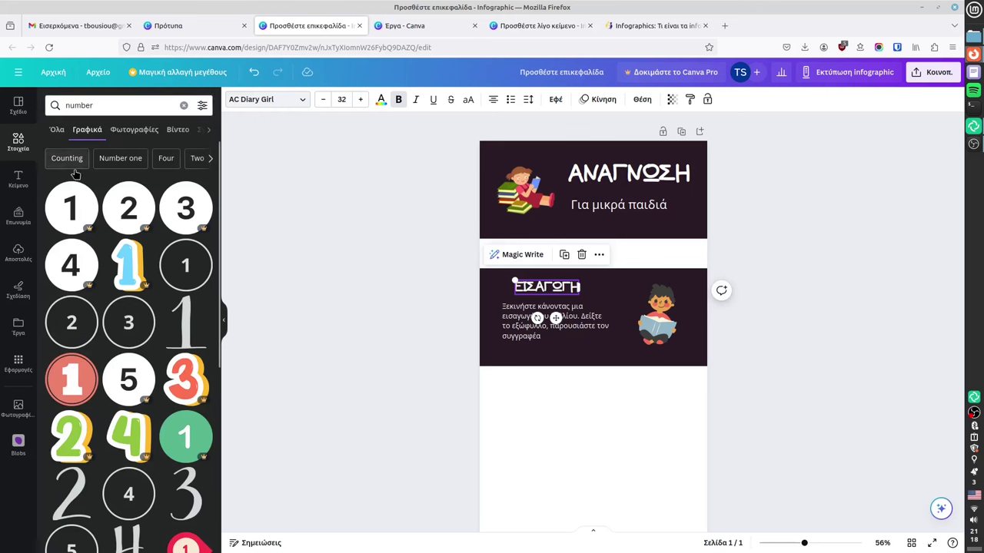
Step: Add the circled number 1 graphic before the ΕΙΣΑΓΩΓΗ heading and shift the heading right to make room, undoing its accidental tilt
click(189, 266)
drag(547, 380, 504, 290)
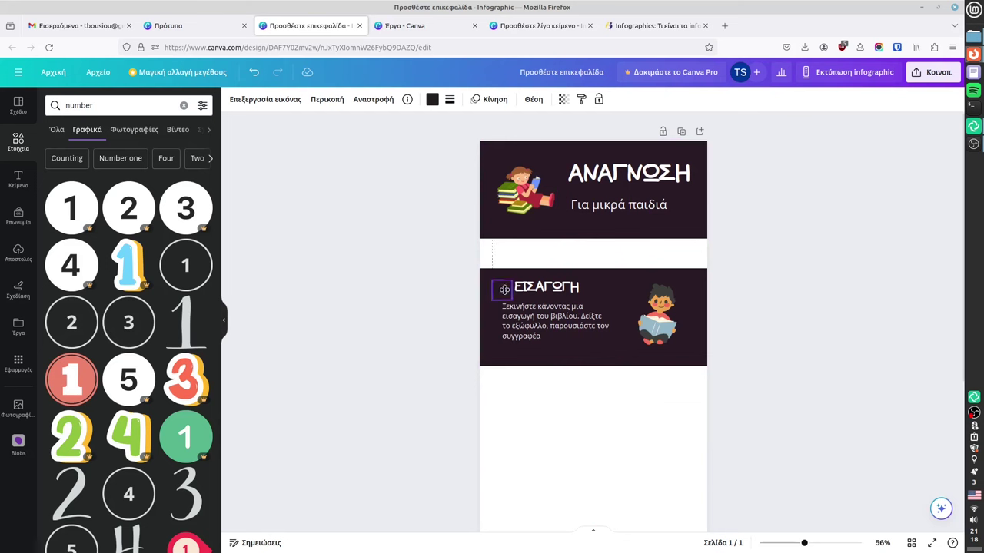
click(553, 464)
click(504, 297)
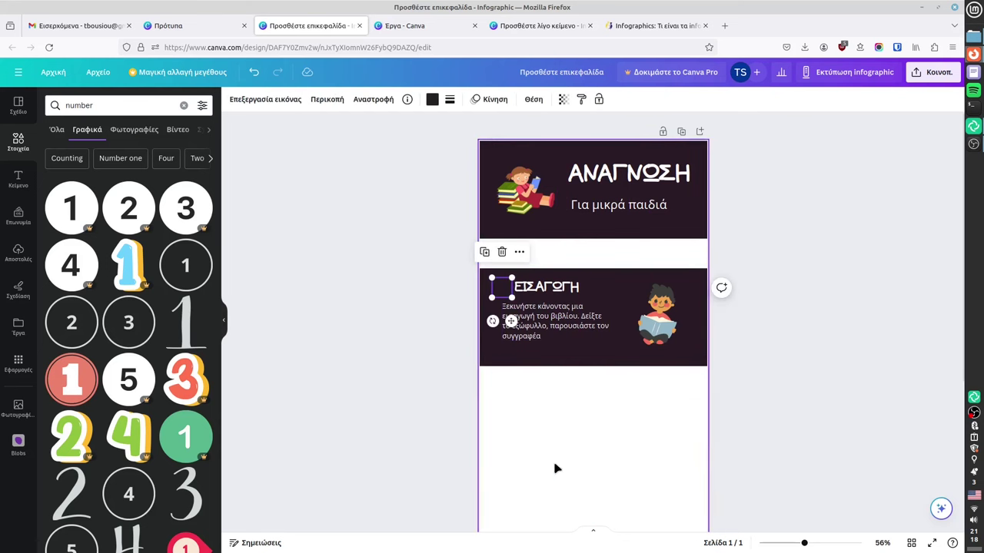
drag(540, 287, 537, 316)
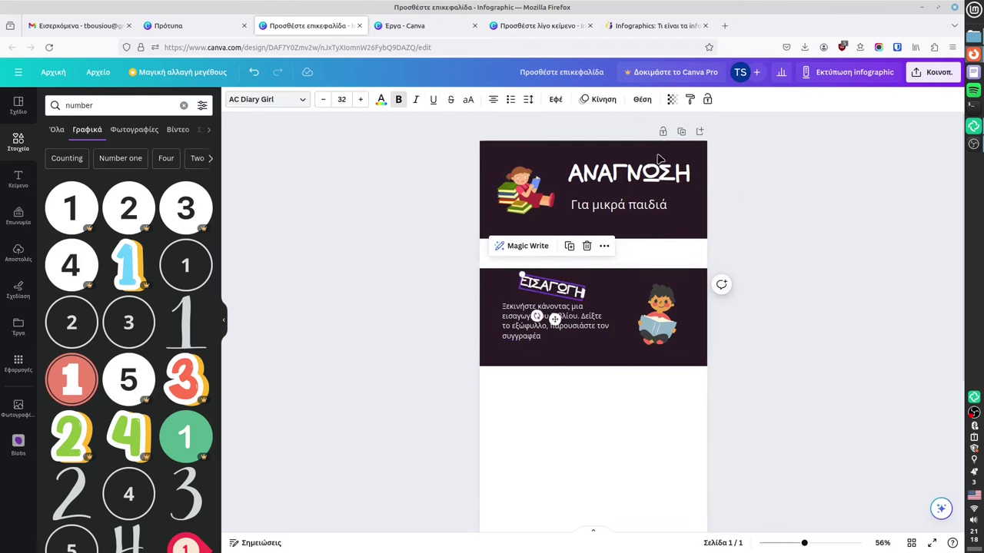
click(253, 72)
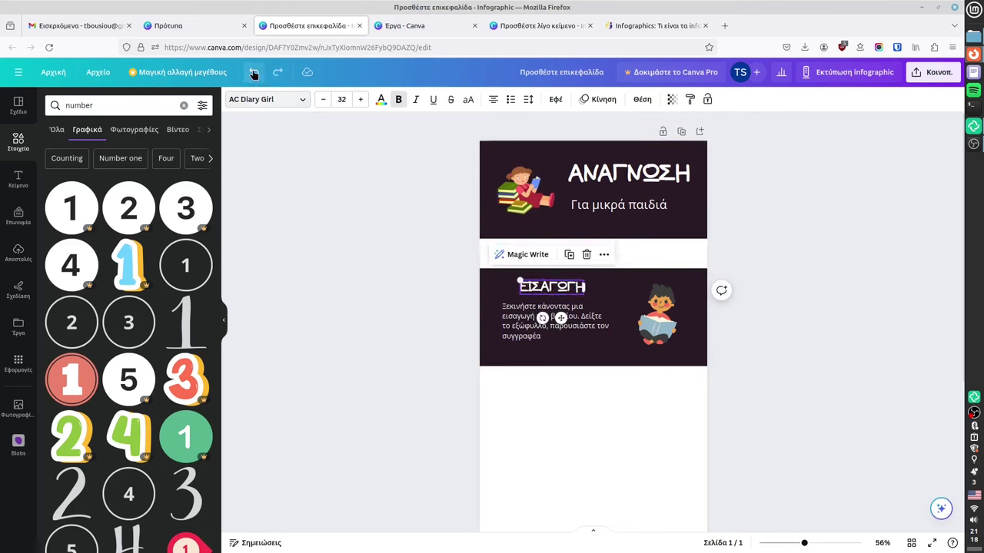
Step: Move the description text under the ΕΙΣΑΓΩΓΗ heading slightly left and down
click(590, 423)
click(544, 337)
drag(544, 337, 547, 326)
click(561, 408)
click(558, 353)
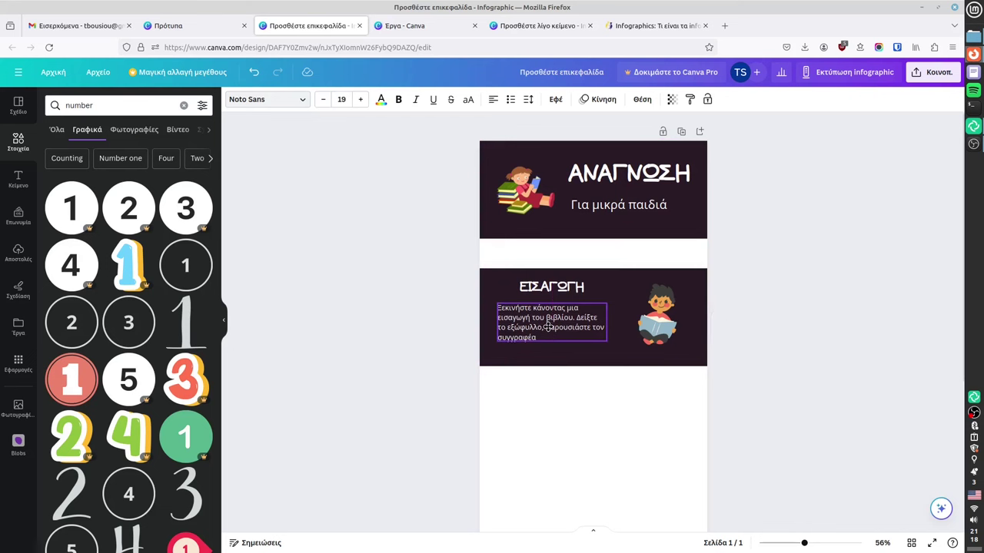
click(593, 429)
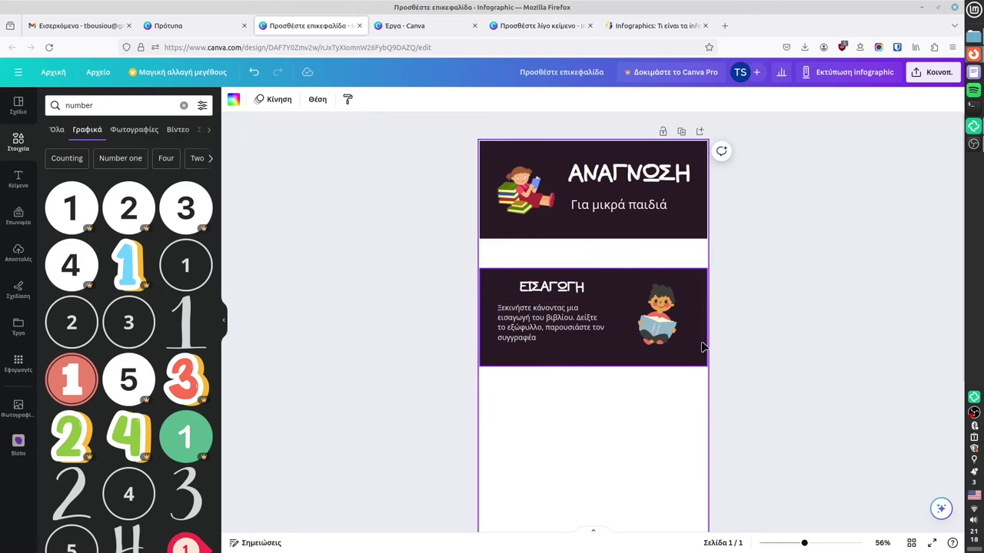
Step: Select all elements of the ΕΙΣΑΓΩΓΗ section together and move them slightly up towards the title banner
scroll(628, 388, down, 1)
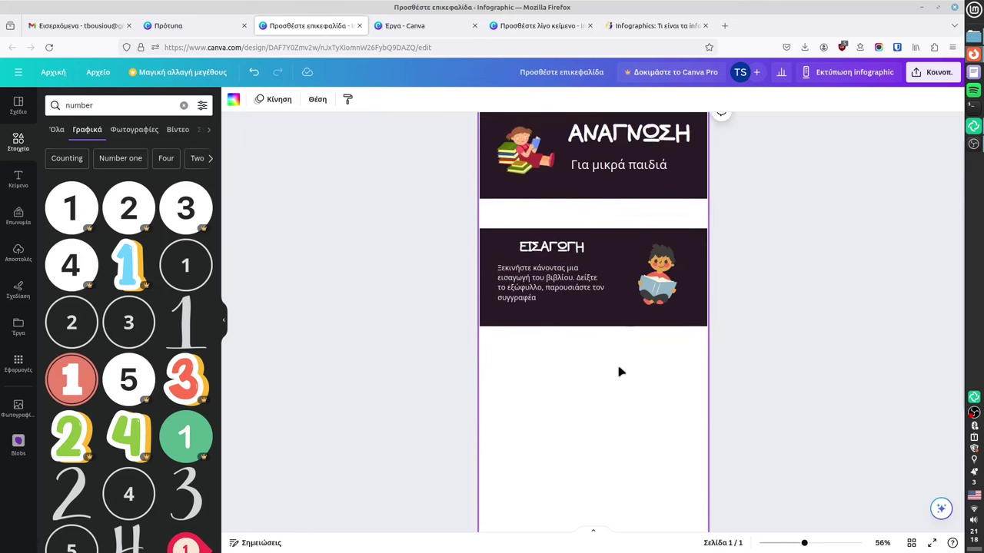
click(838, 323)
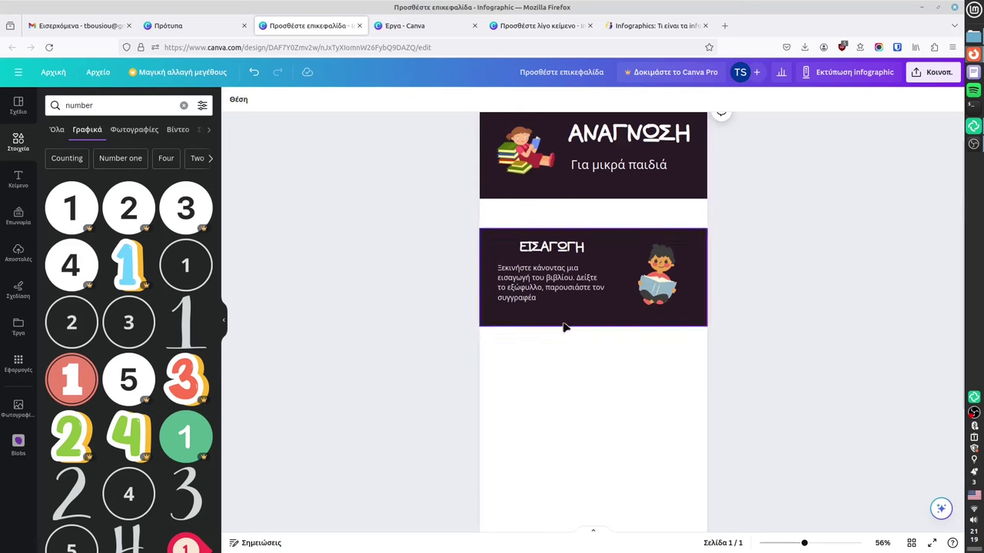
drag(771, 365, 442, 231)
click(764, 374)
drag(770, 367, 435, 223)
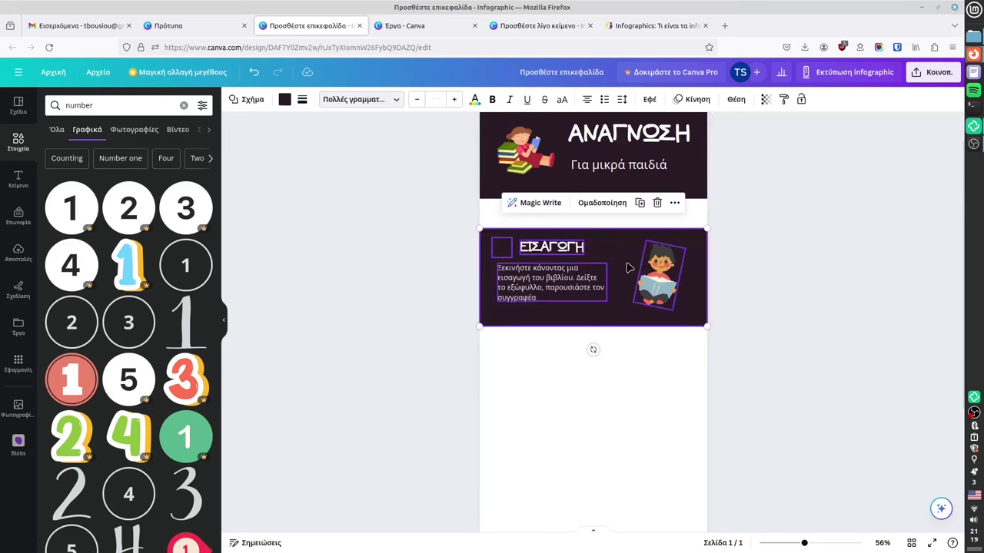
drag(616, 259, 615, 257)
click(786, 384)
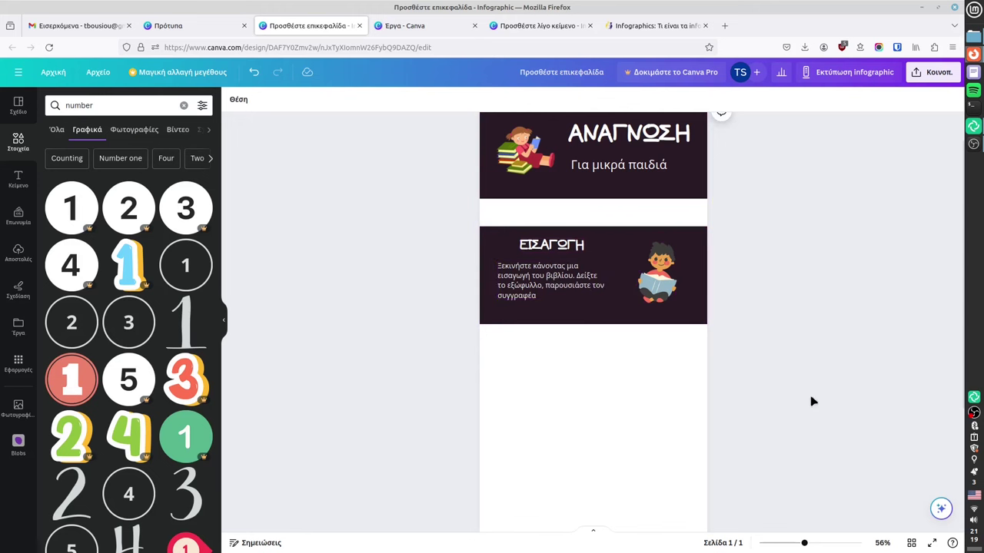
Step: Try grouping the ΕΙΣΑΓΩΓΗ section's elements and moving the group down the page, and undo the move
drag(797, 363, 462, 214)
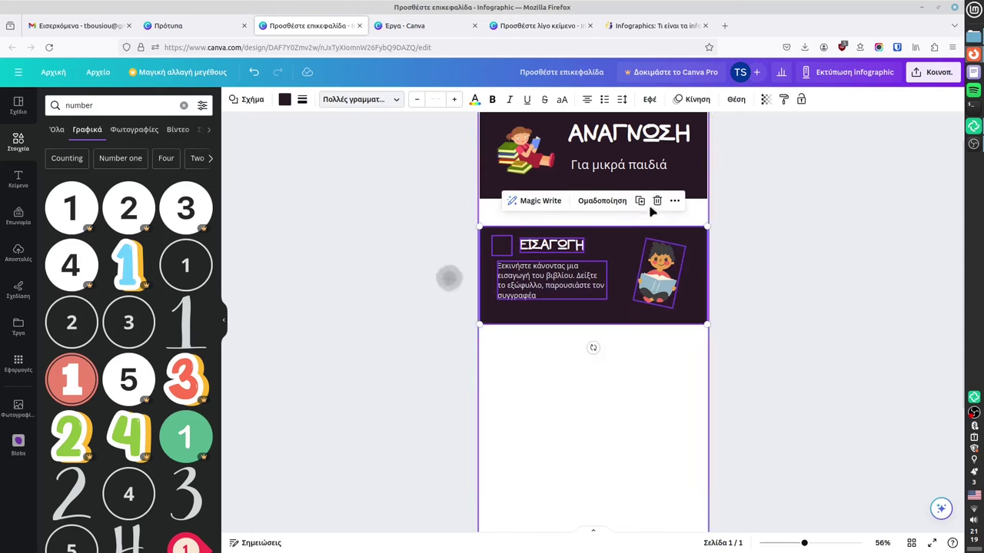
click(603, 201)
drag(606, 246, 591, 384)
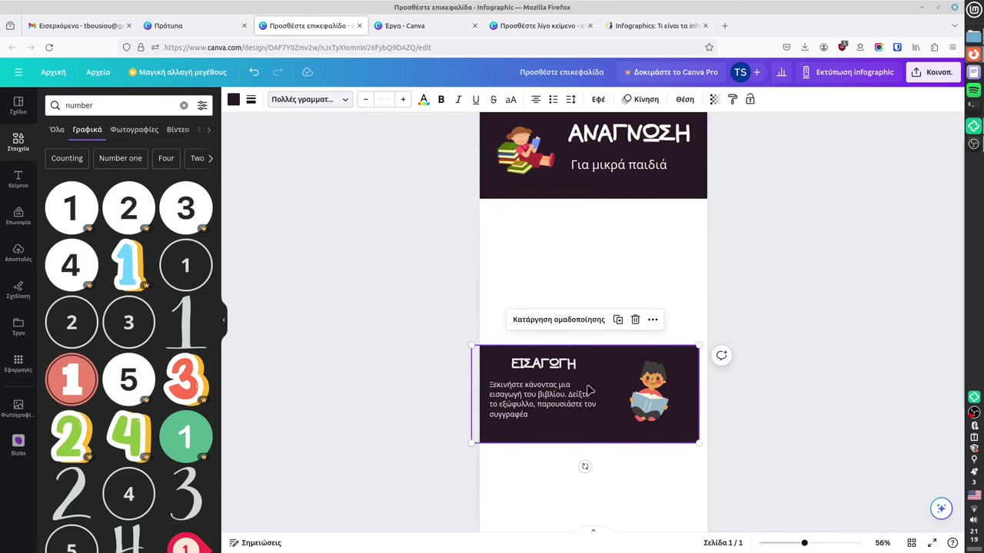
click(253, 73)
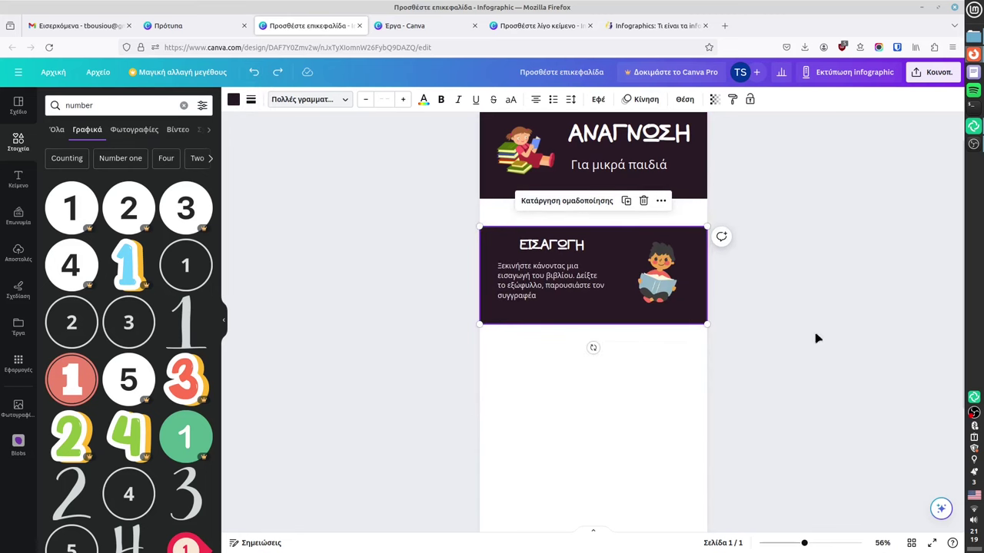
Step: Move the grouped ΕΙΣΑΓΩΓΗ section slightly closer to the title banner and ungroup its elements
mouse_move(619, 266)
mouse_down()
mouse_move(604, 303)
mouse_move(652, 347)
mouse_move(631, 301)
mouse_move(609, 301)
mouse_move(610, 277)
mouse_up()
click(570, 291)
click(760, 408)
click(797, 398)
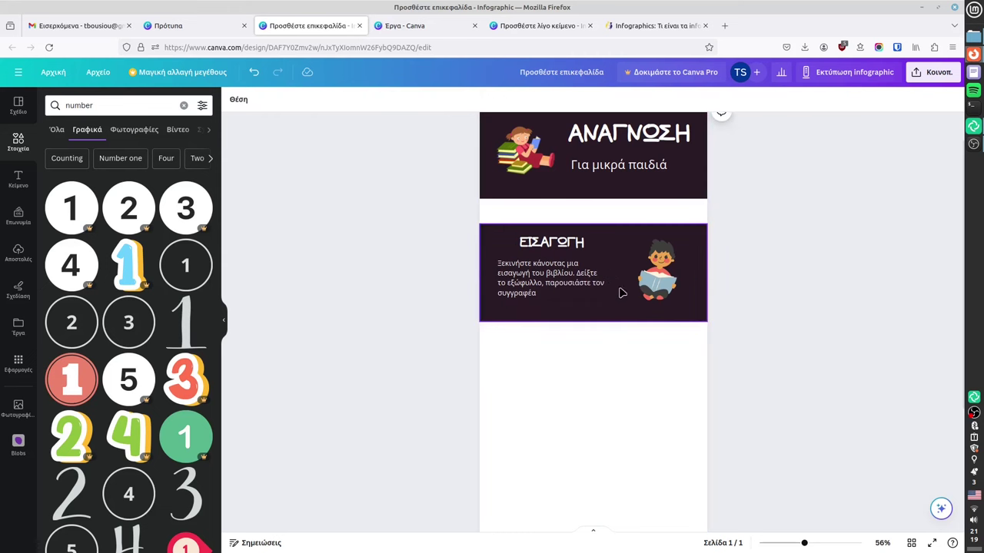
click(634, 300)
click(793, 367)
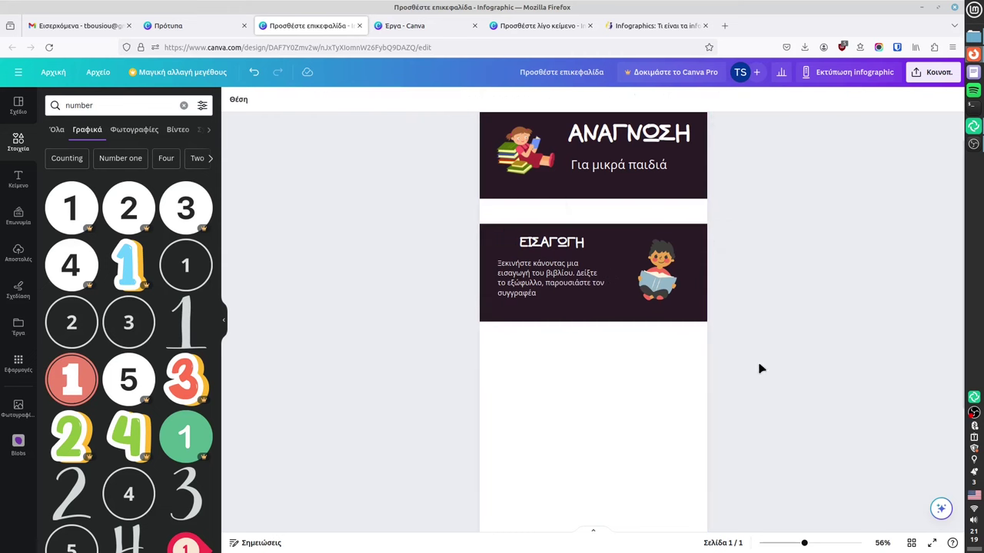
Step: Duplicate all elements of the ΕΙΣΑΓΩΓΗ section twice, stacking the copies below the original with equal gaps
drag(790, 372, 476, 221)
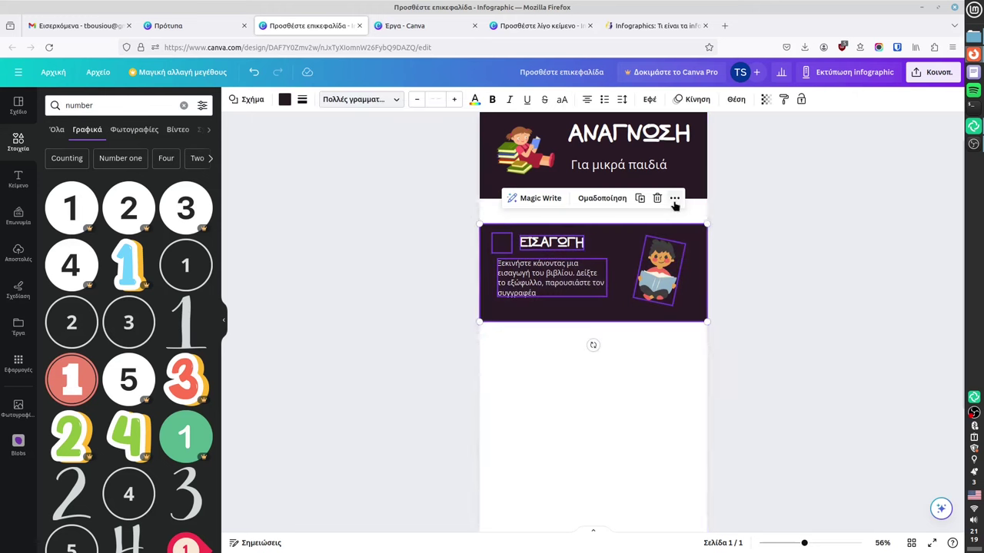
click(640, 199)
drag(623, 247, 616, 358)
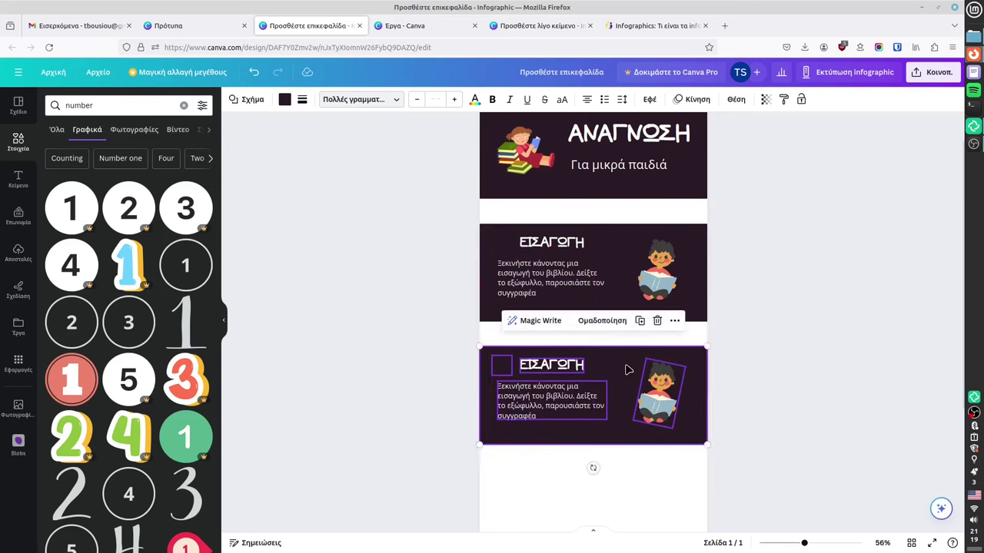
click(639, 323)
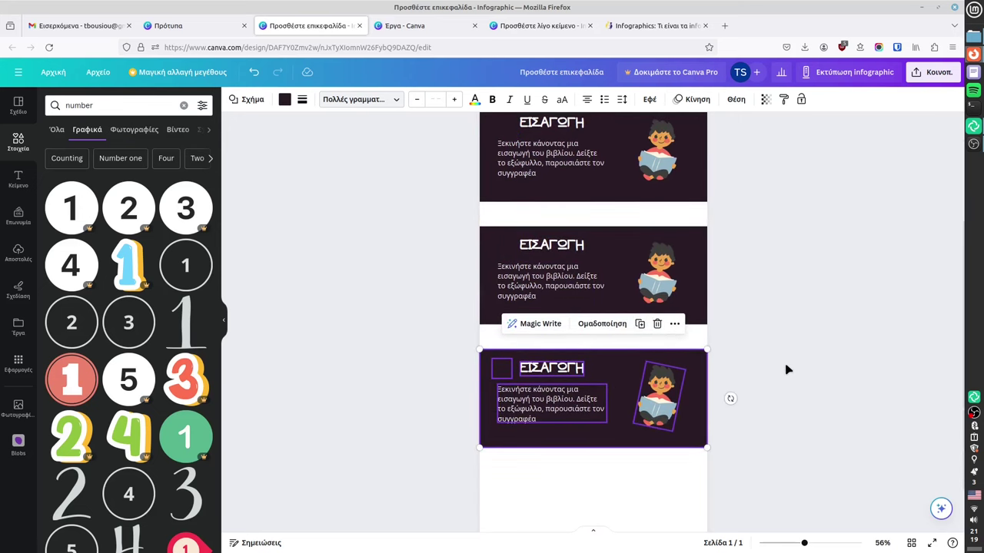
click(787, 379)
Step: Examine the headings, illustrations and spacing of the three stacked sections, and glance at the templates page for comparison
click(563, 371)
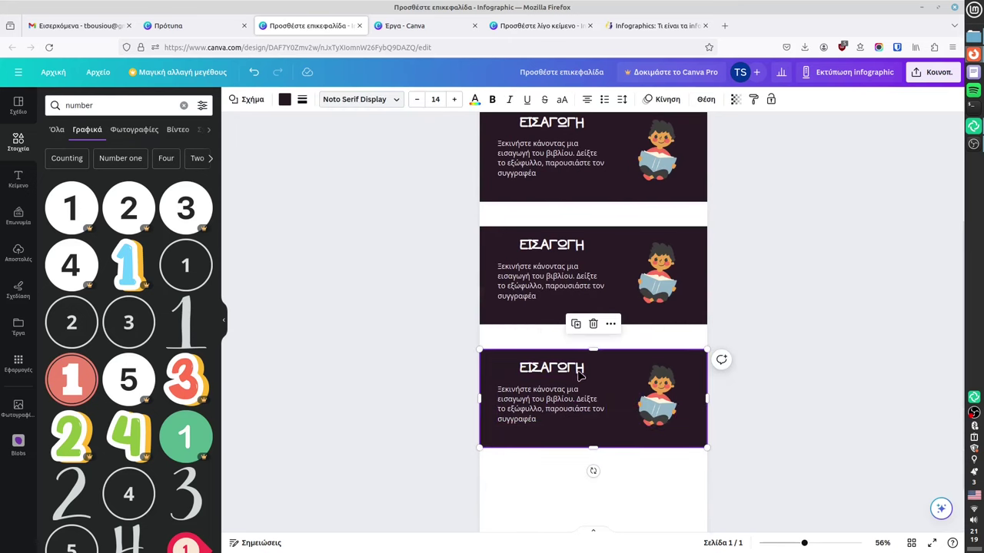
click(668, 403)
click(568, 368)
click(767, 296)
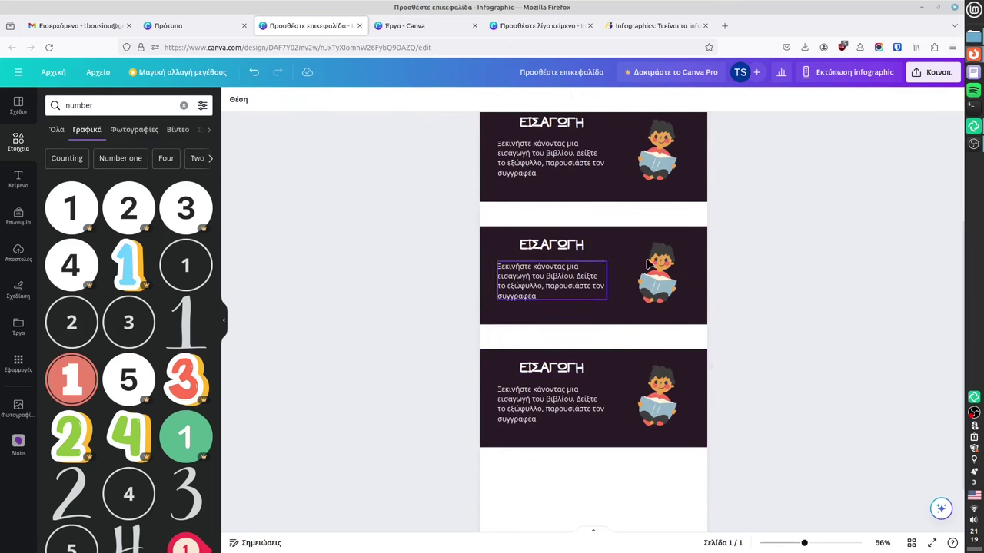
scroll(722, 353, up, 2)
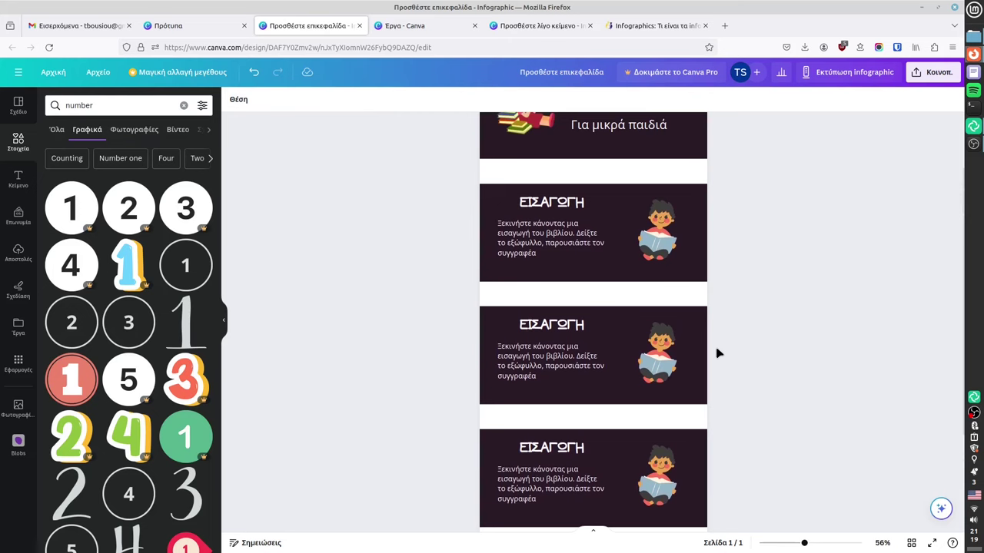
scroll(703, 345, up, 1)
scroll(661, 308, down, 3)
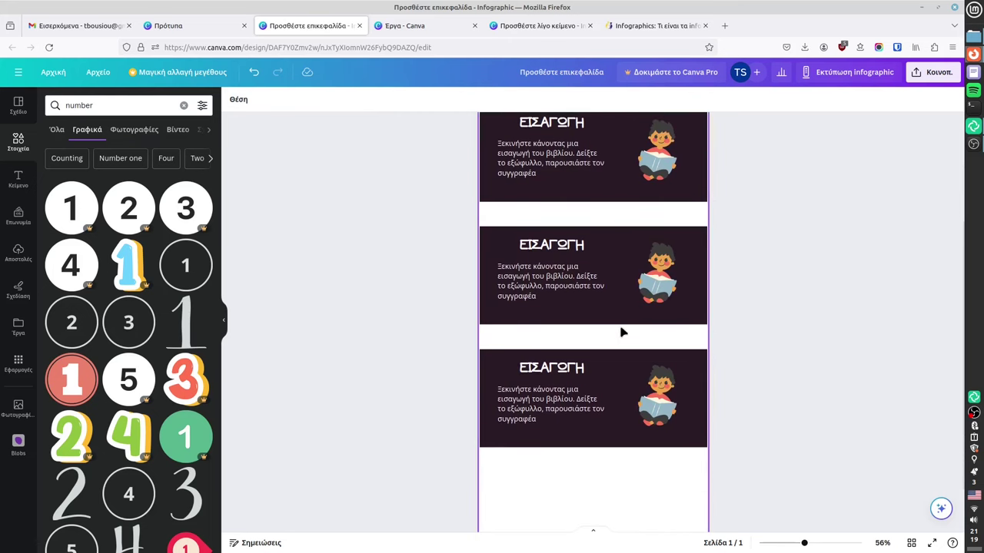
scroll(623, 332, down, 1)
scroll(612, 379, up, 3)
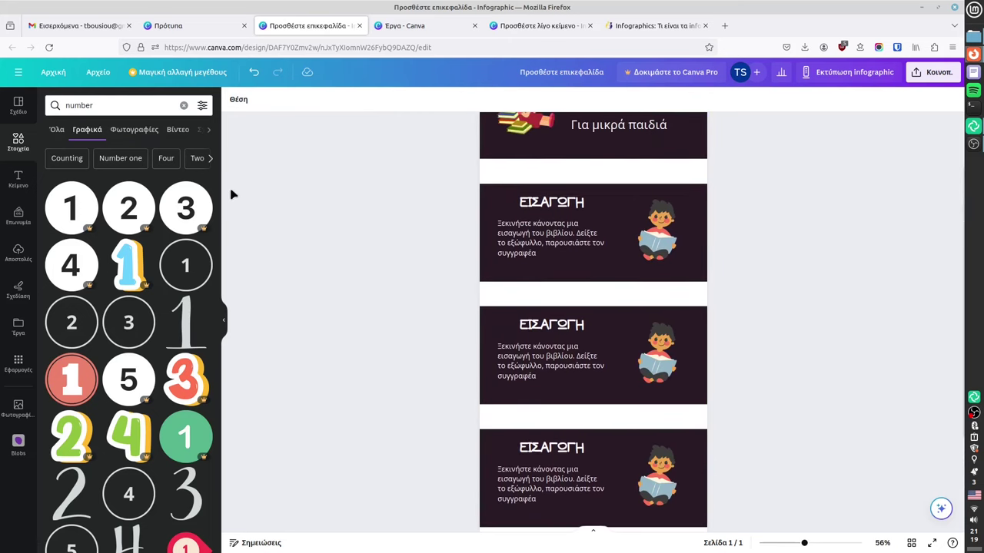
scroll(595, 469, down, 3)
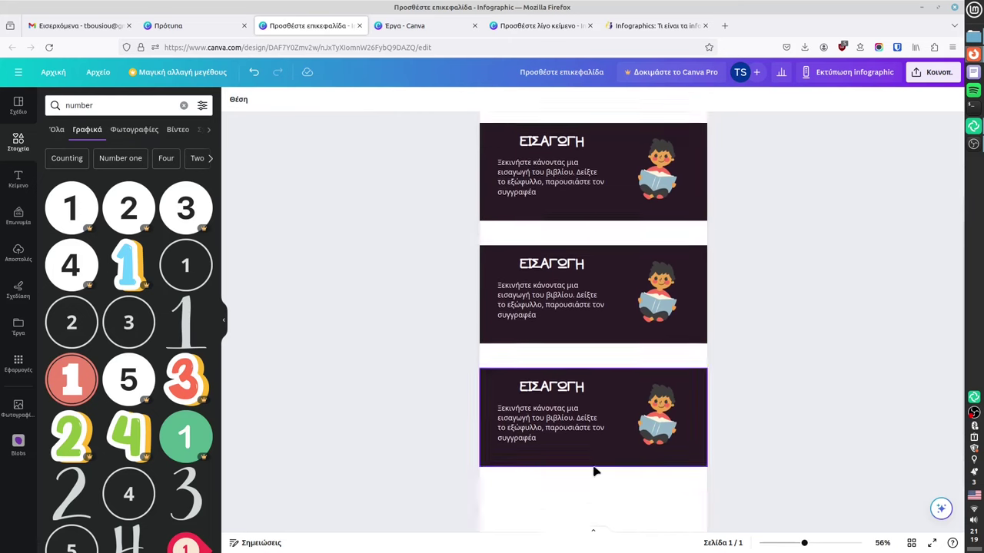
click(201, 31)
click(303, 26)
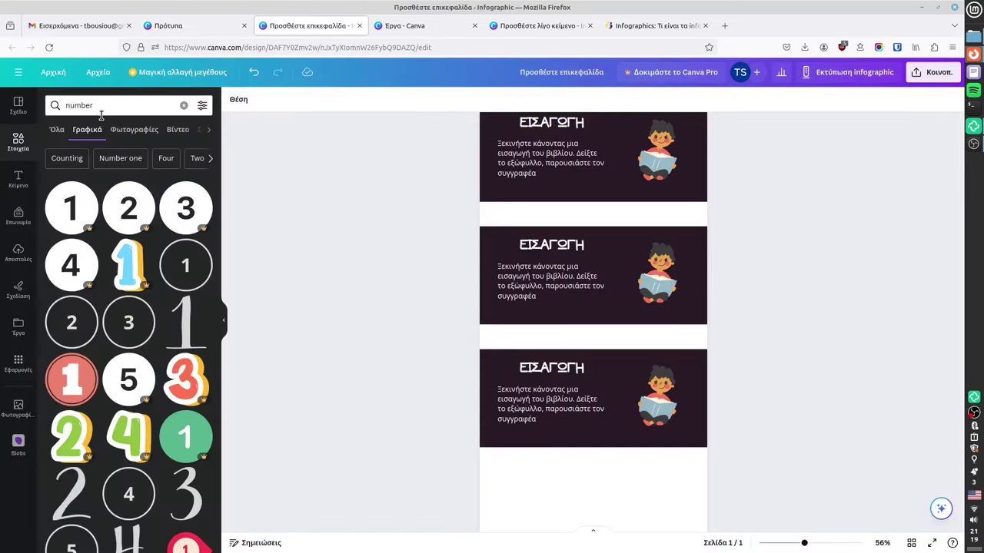
Step: Search the graphics for "books" and add the illustration of colourful upright books on a black shelf
click(97, 105)
double_click(98, 105)
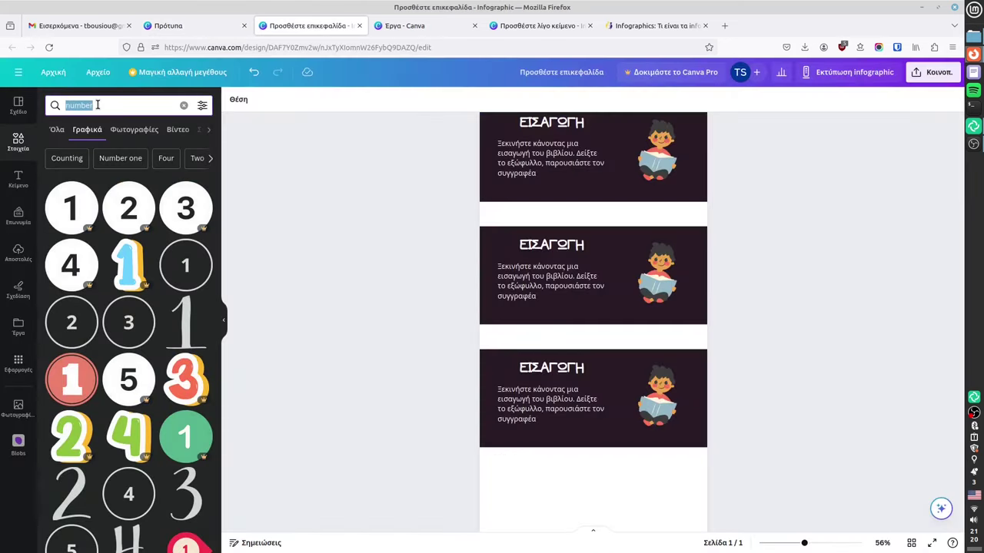
text(books)
key(Return)
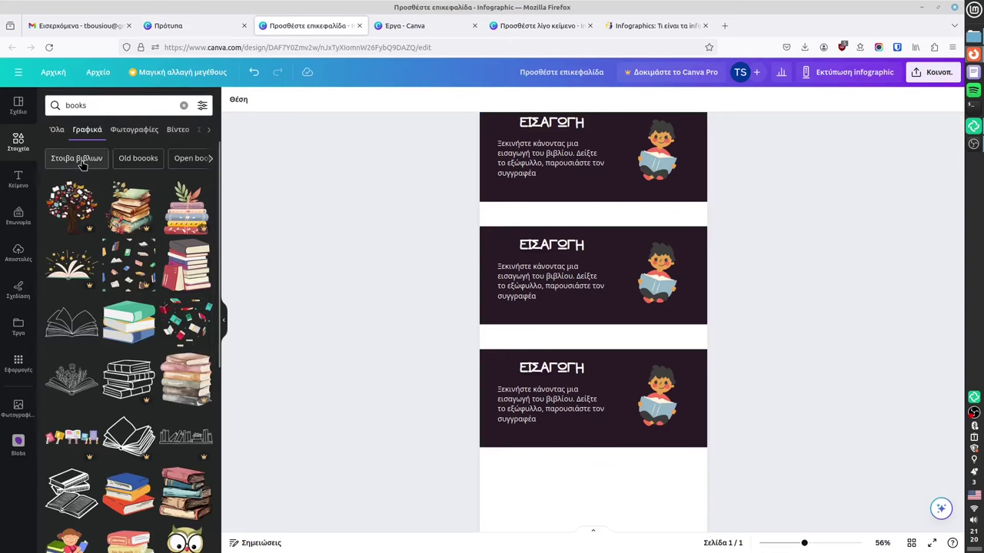
scroll(128, 299, down, 3)
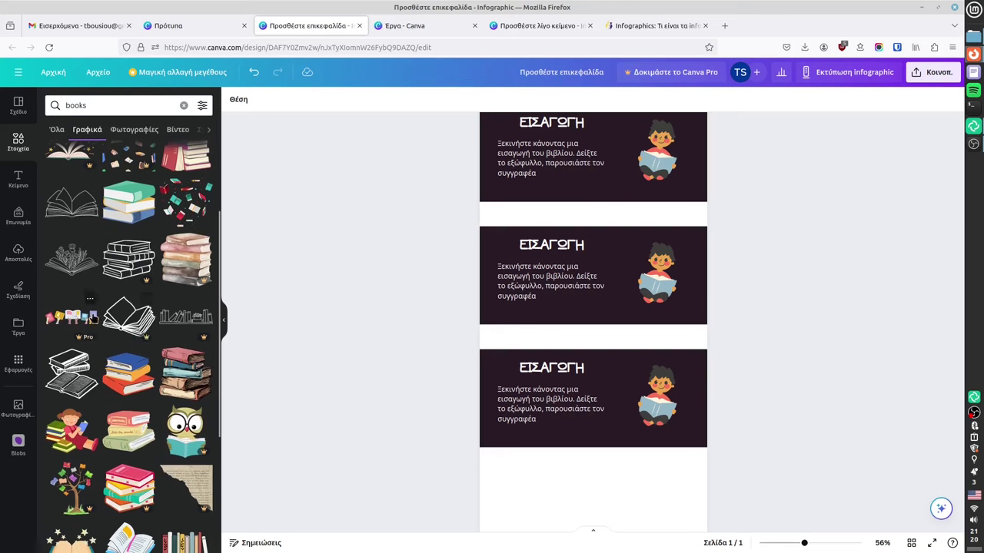
scroll(93, 317, down, 2)
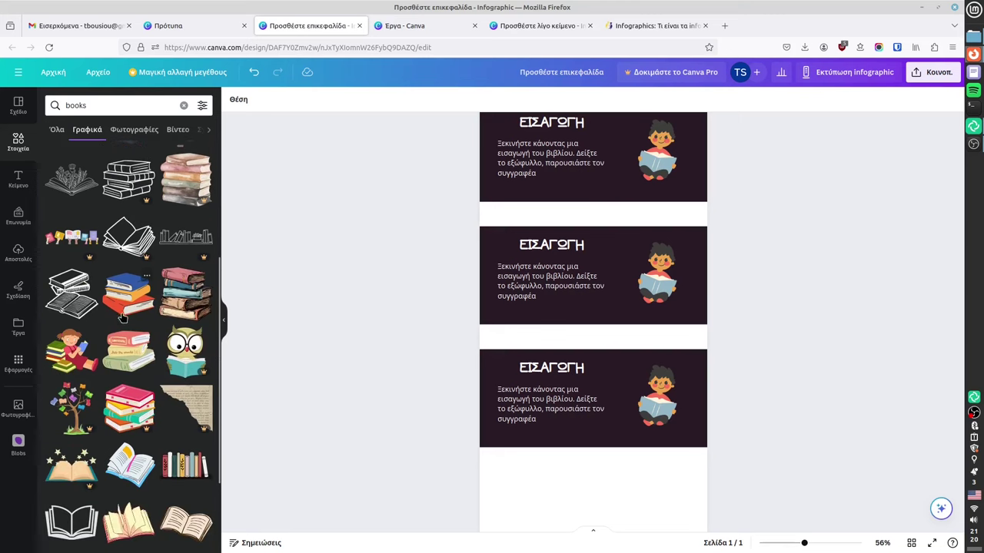
scroll(124, 326, down, 1)
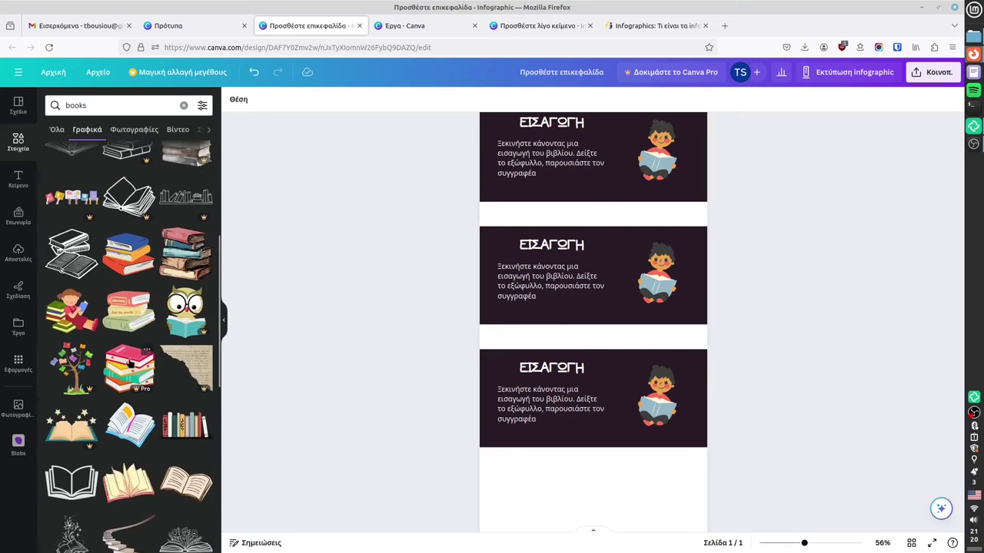
scroll(129, 362, down, 3)
click(184, 308)
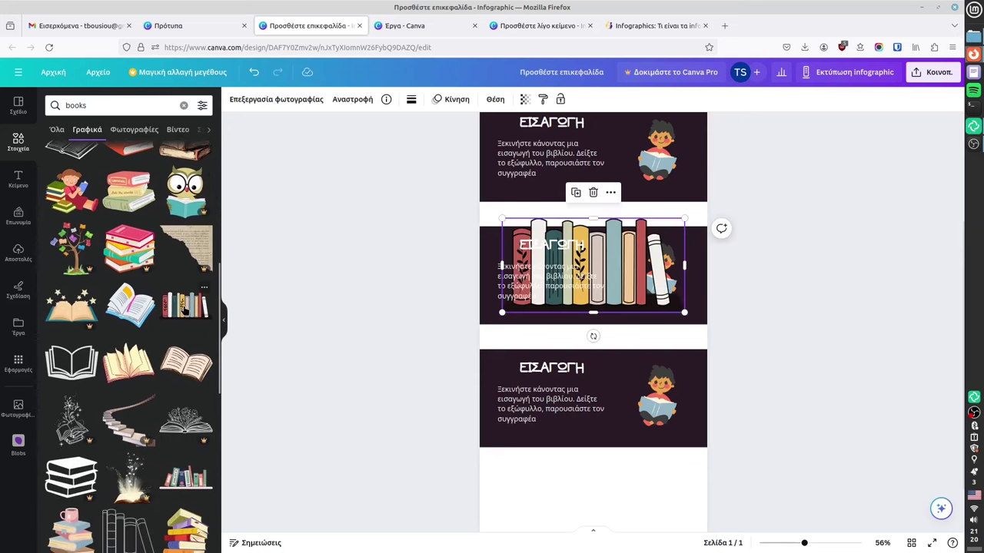
Step: Place the bookshelf illustration below the third ΕΙΣΑΓΩΓΗ section and shrink it to fit the blank space at the page's end
scroll(614, 254, down, 2)
drag(634, 201, 629, 431)
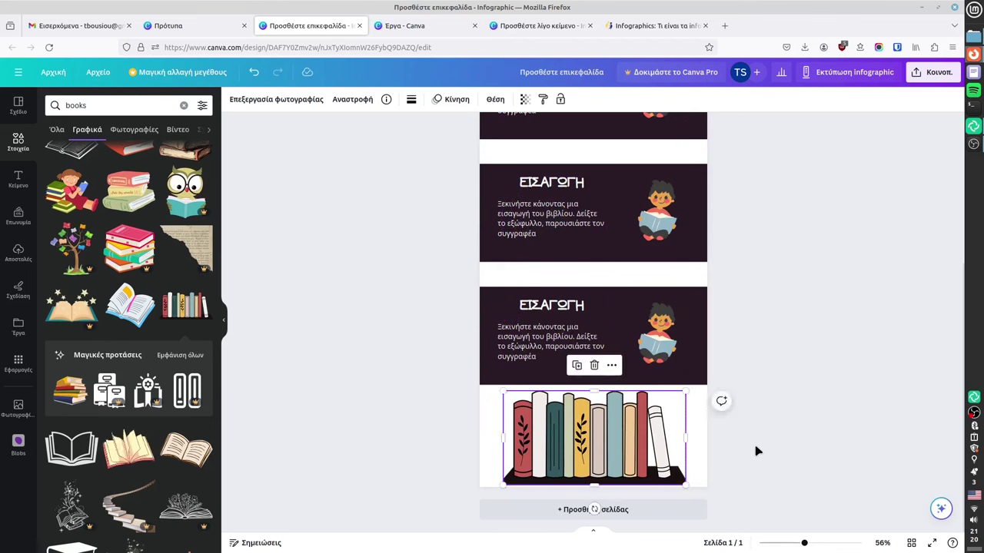
click(804, 457)
click(655, 435)
drag(686, 391, 642, 453)
click(664, 457)
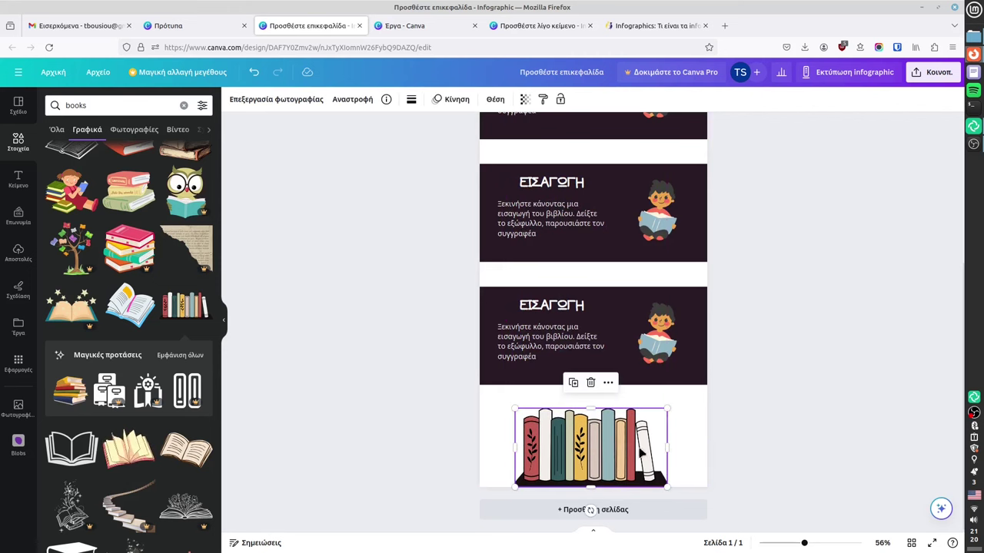
click(803, 459)
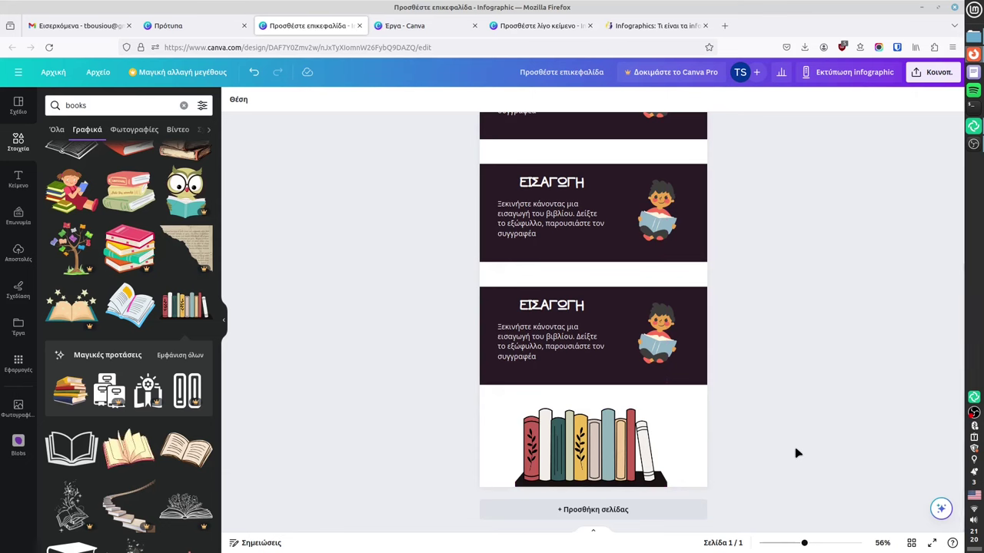
Step: Examine the whole infographic from the title banner through the three sections to the bookshelf illustration
scroll(796, 454, up, 3)
scroll(796, 453, down, 2)
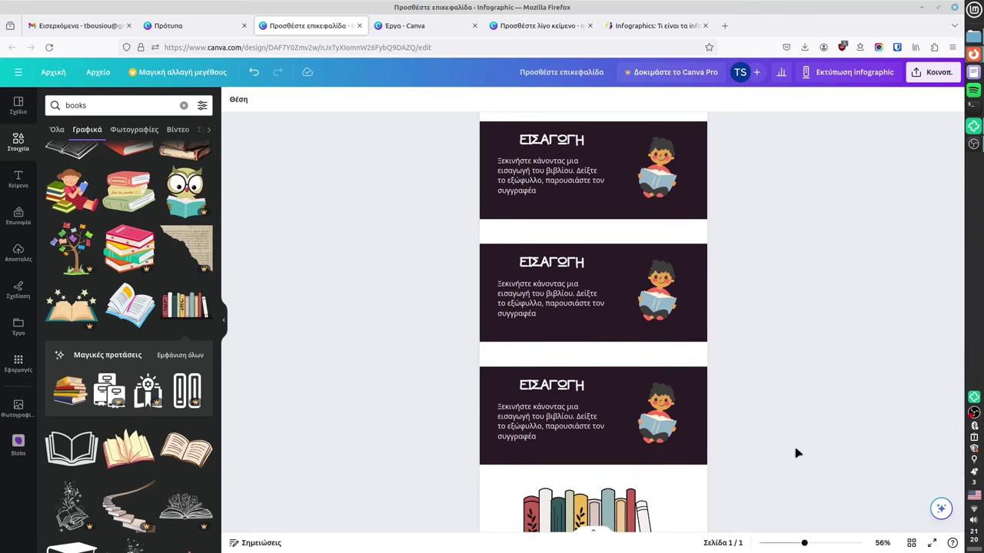
scroll(796, 454, up, 2)
scroll(796, 453, down, 3)
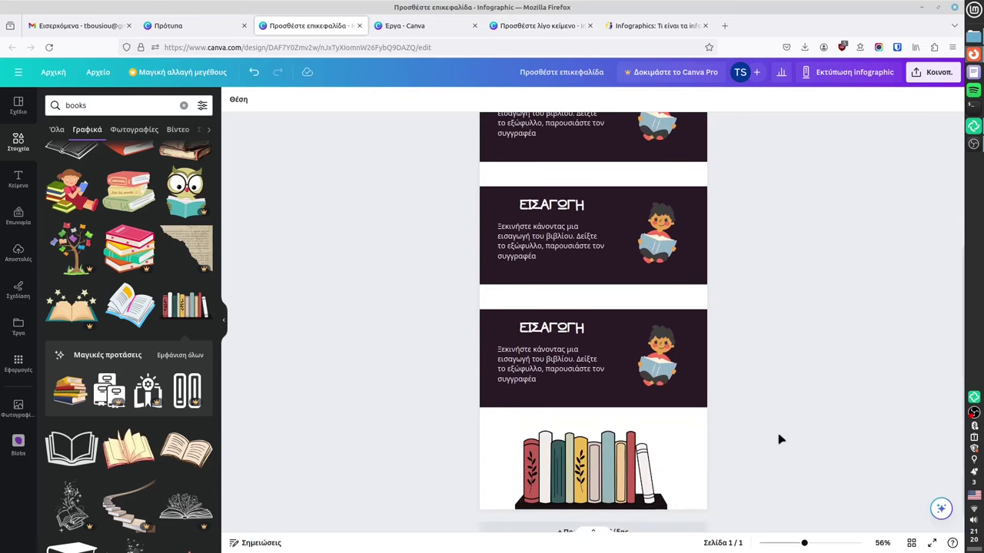
scroll(780, 439, up, 4)
scroll(794, 435, down, 3)
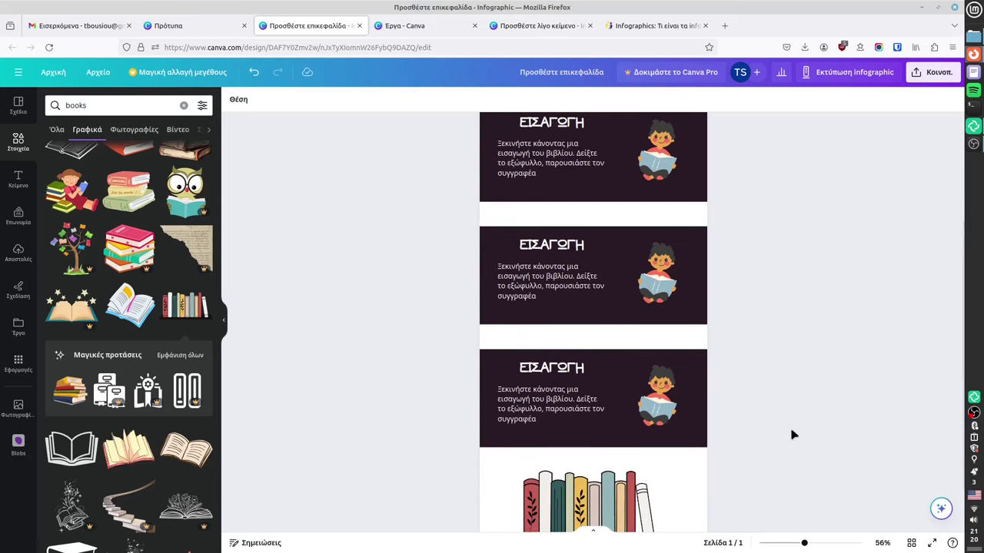
scroll(794, 435, down, 2)
click(667, 447)
scroll(794, 442, up, 4)
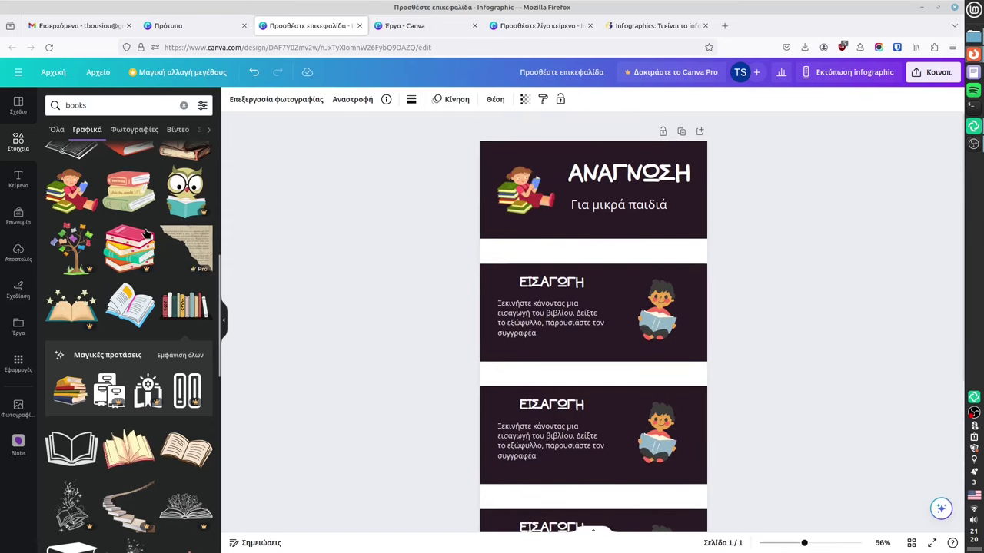
click(551, 237)
click(532, 249)
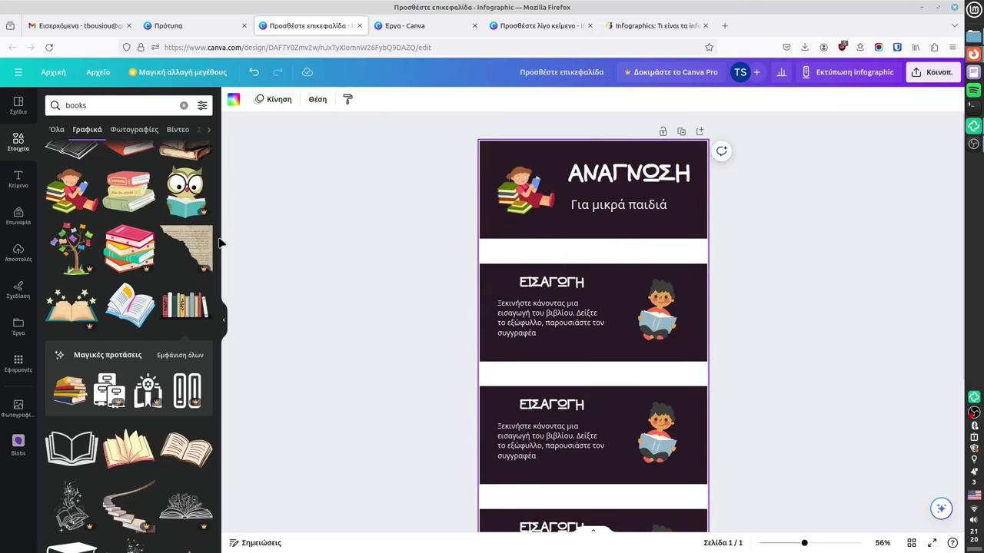
click(351, 246)
click(506, 256)
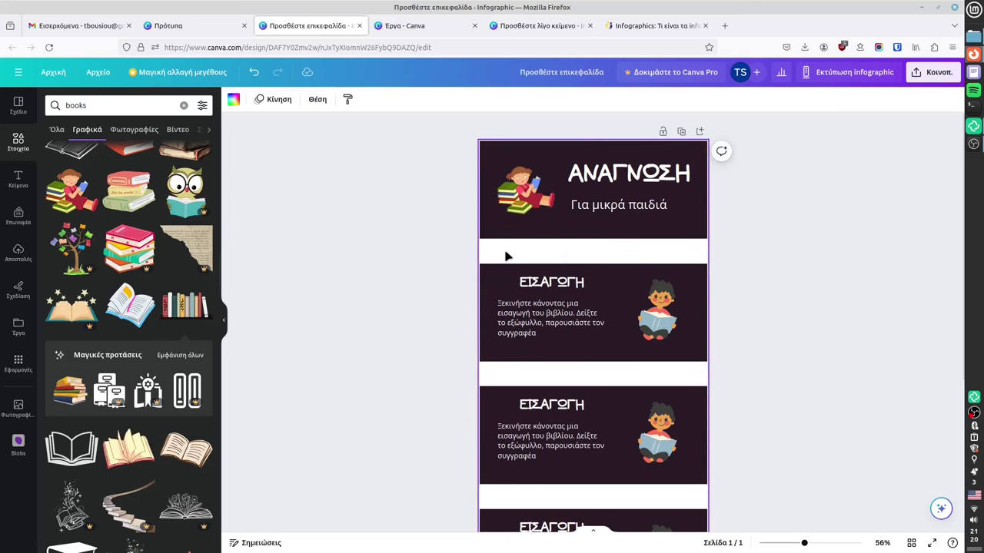
click(233, 103)
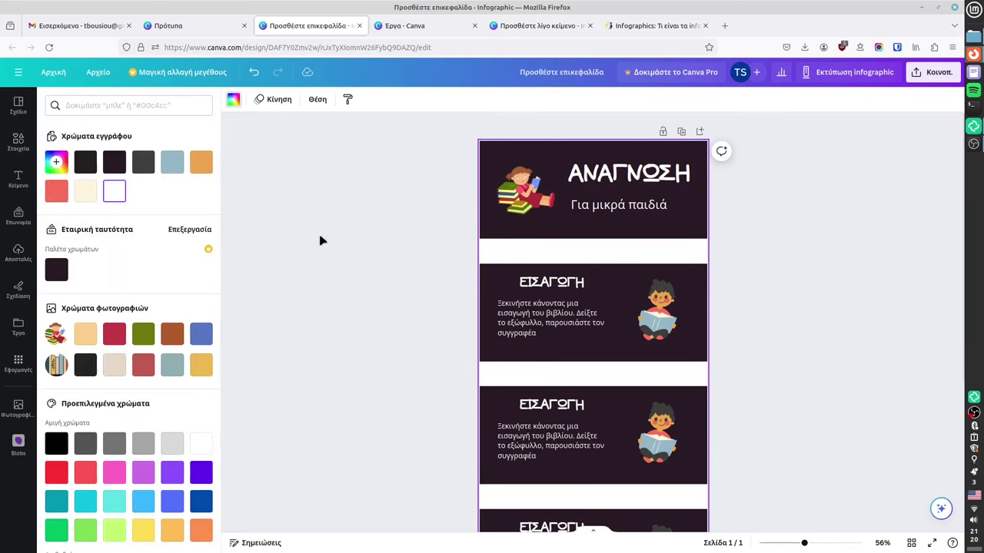
key(Escape)
click(598, 176)
click(637, 206)
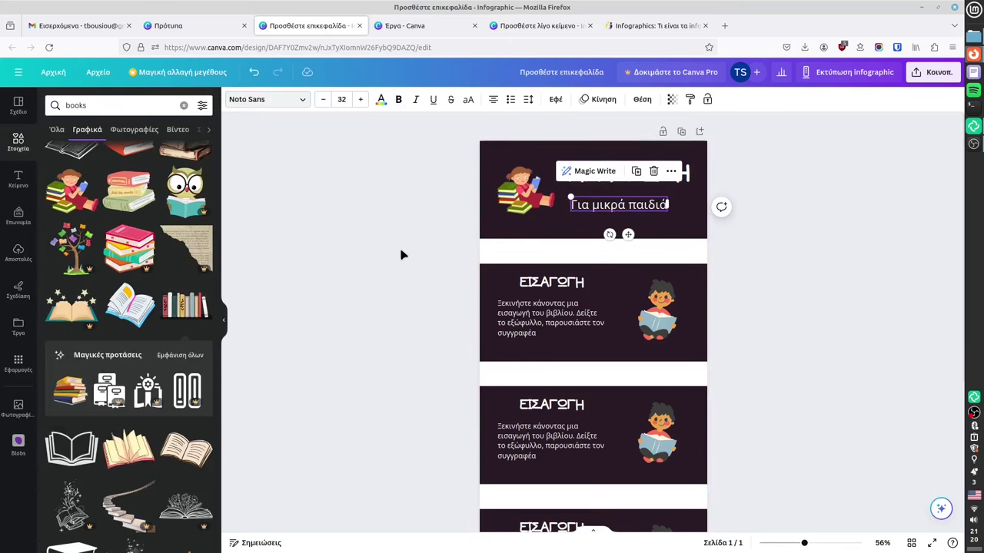
click(401, 255)
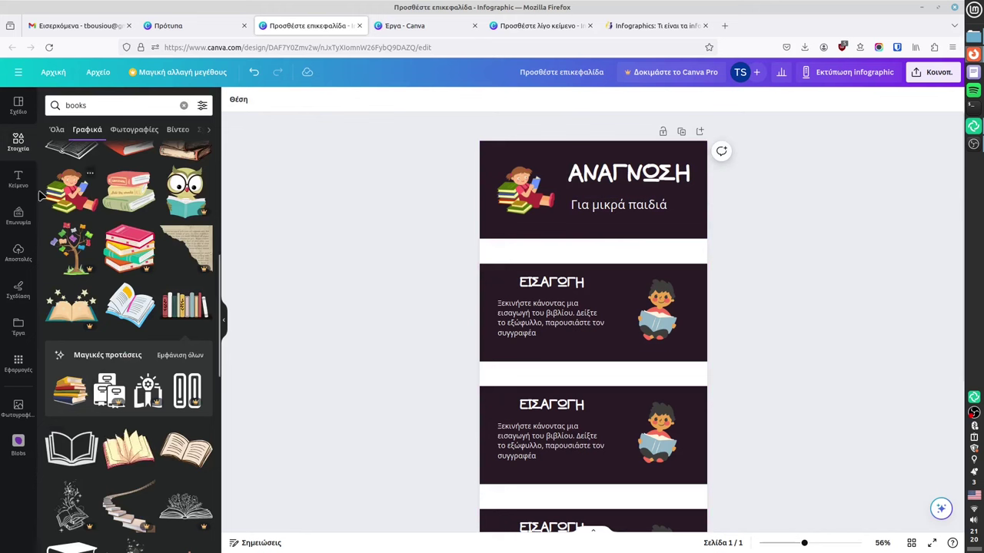
Step: Open the full collection of colour palettes among the design styles
click(16, 142)
click(18, 105)
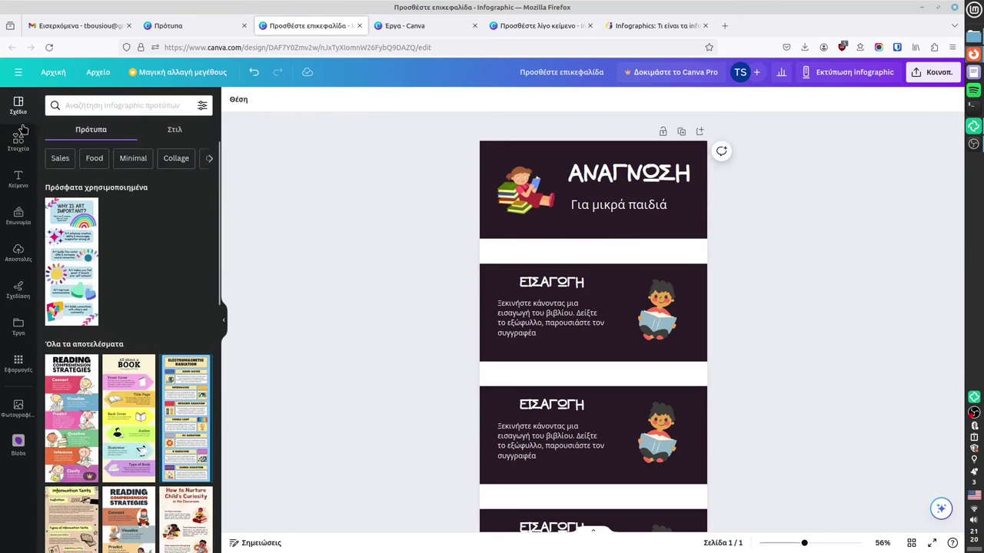
click(174, 129)
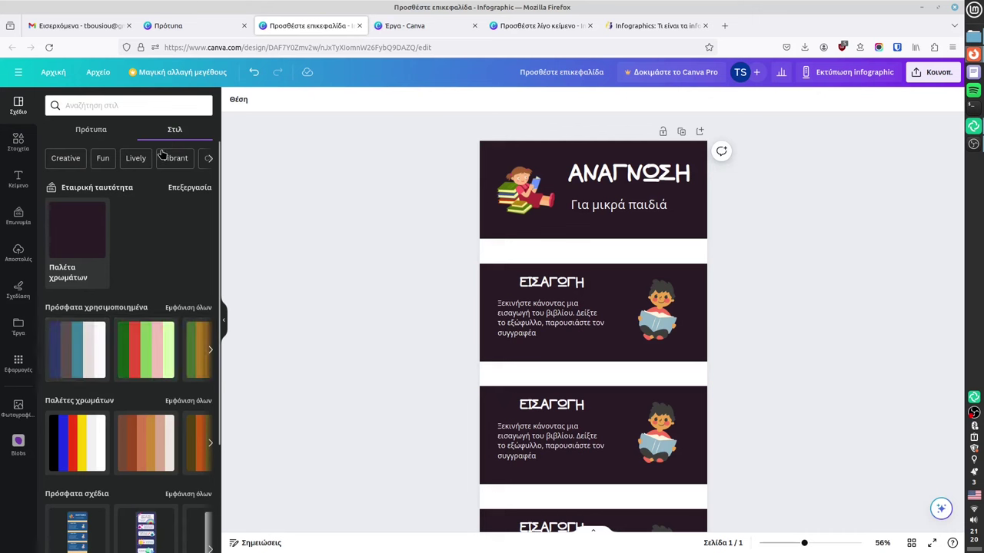
click(90, 403)
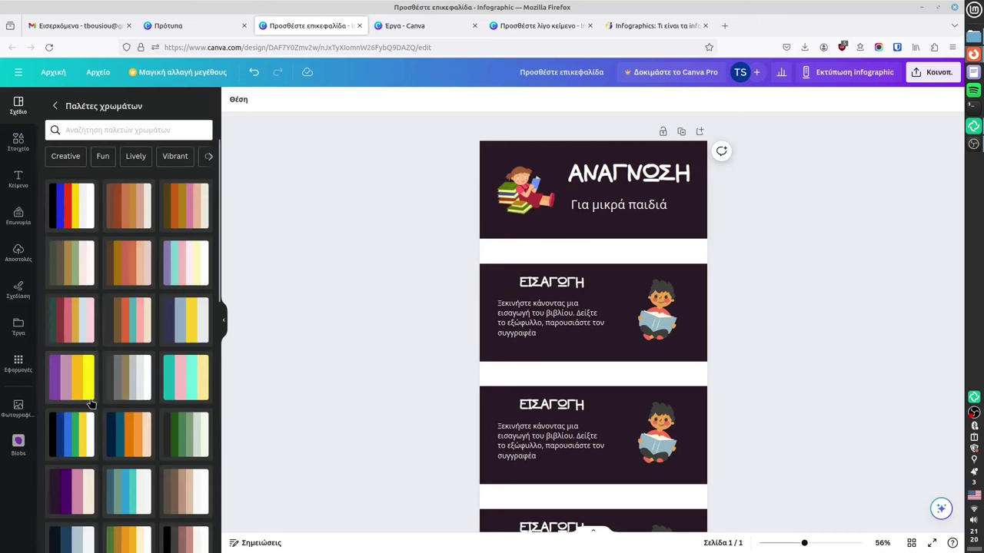
Step: Try the brown and terracotta palette on the infographic, shuffling how its colours are distributed
click(127, 209)
click(135, 265)
scroll(144, 279, down, 2)
scroll(142, 257, up, 2)
click(132, 205)
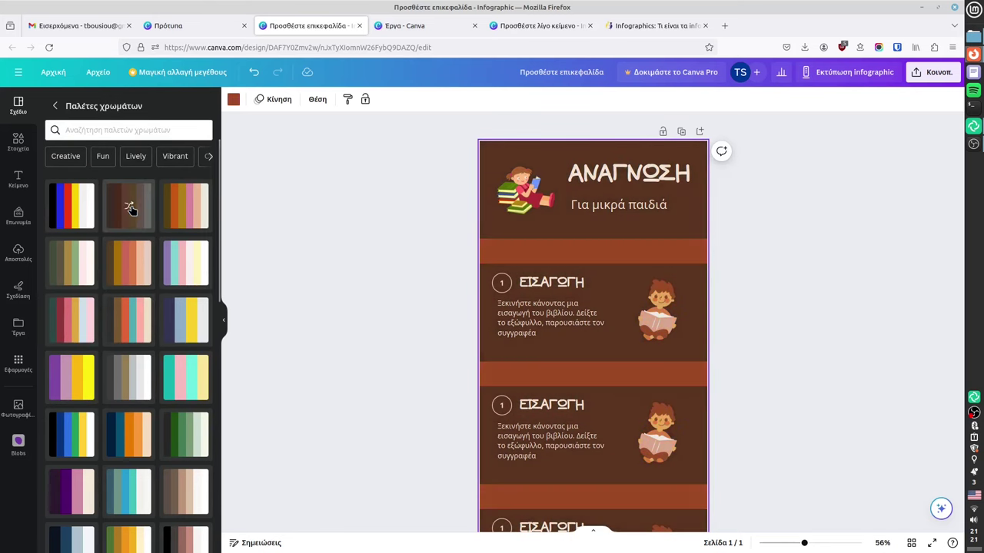
click(131, 209)
click(130, 209)
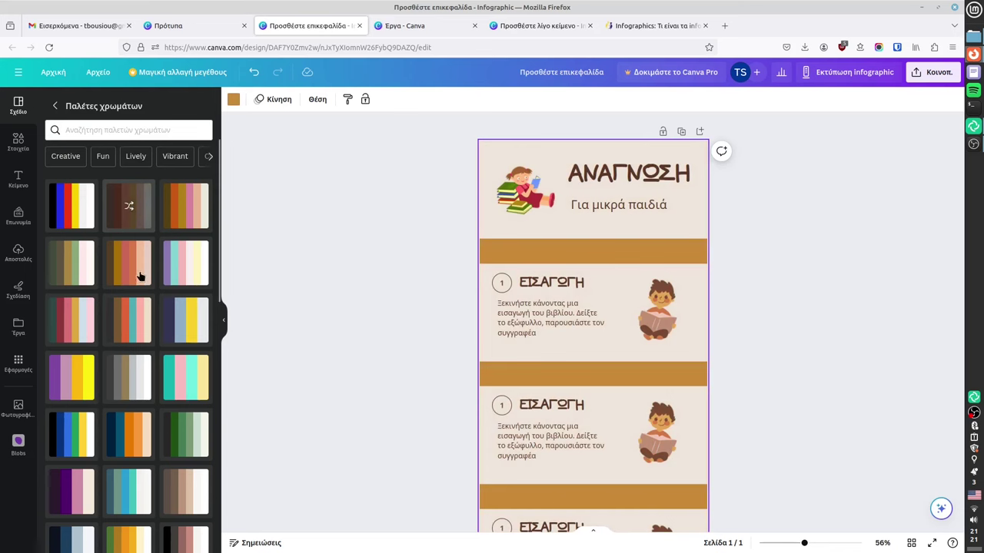
Step: Try the palette of black, brown, orange-red, teal, pink and beige, cycling through several colour arrangements
click(139, 323)
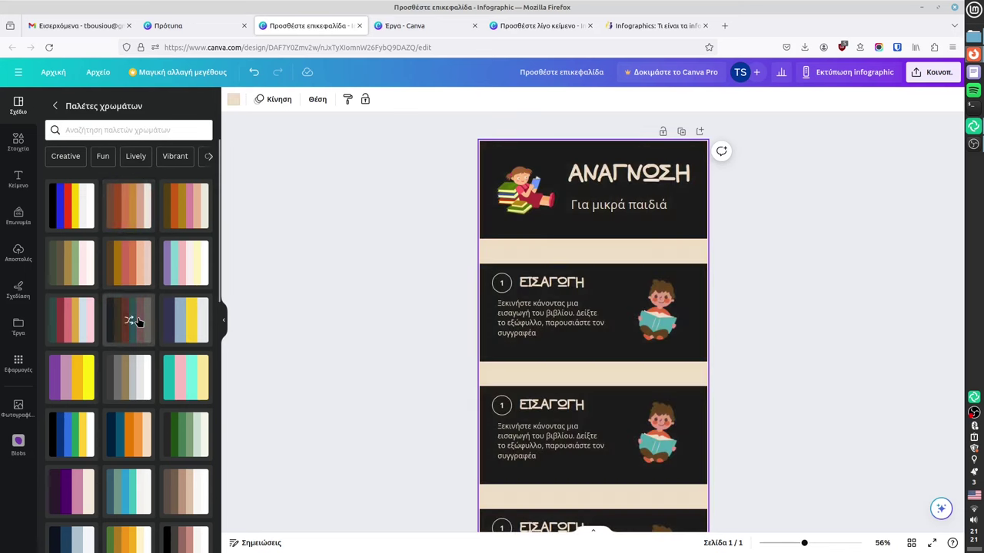
click(135, 321)
click(135, 322)
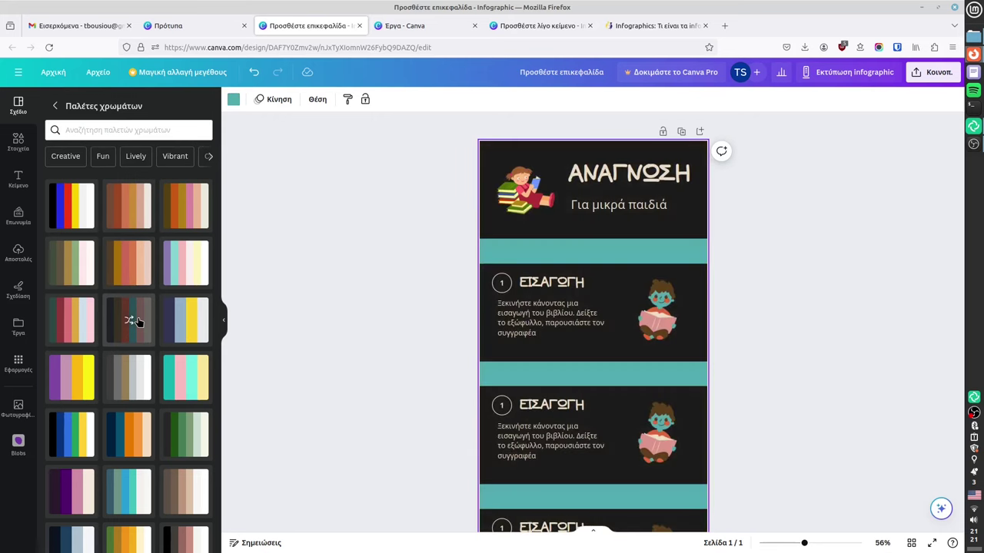
click(135, 321)
click(135, 321)
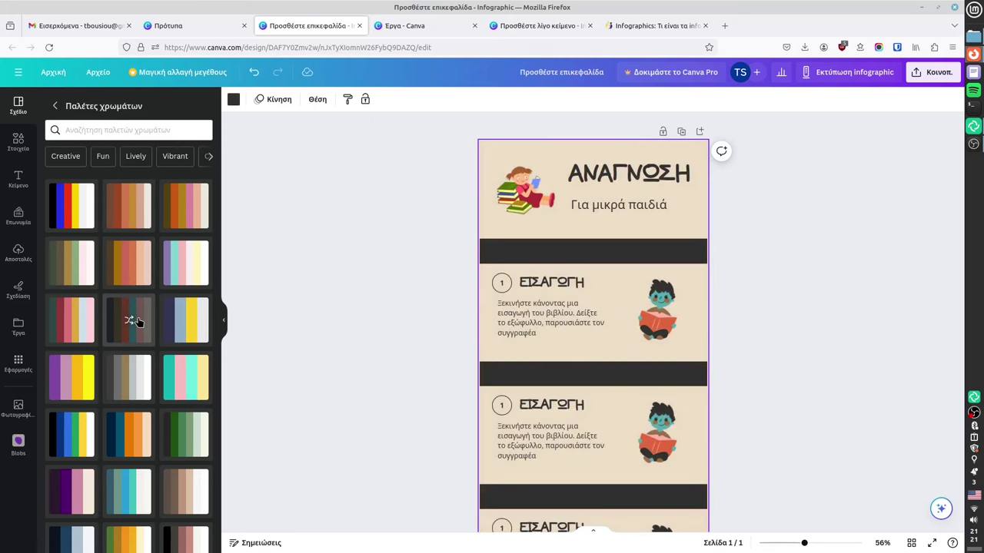
click(135, 321)
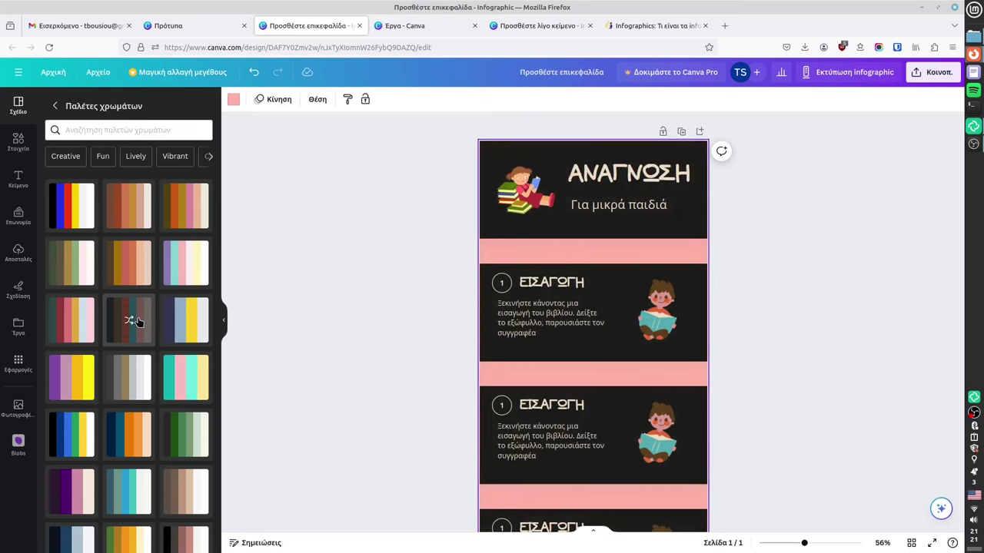
click(135, 321)
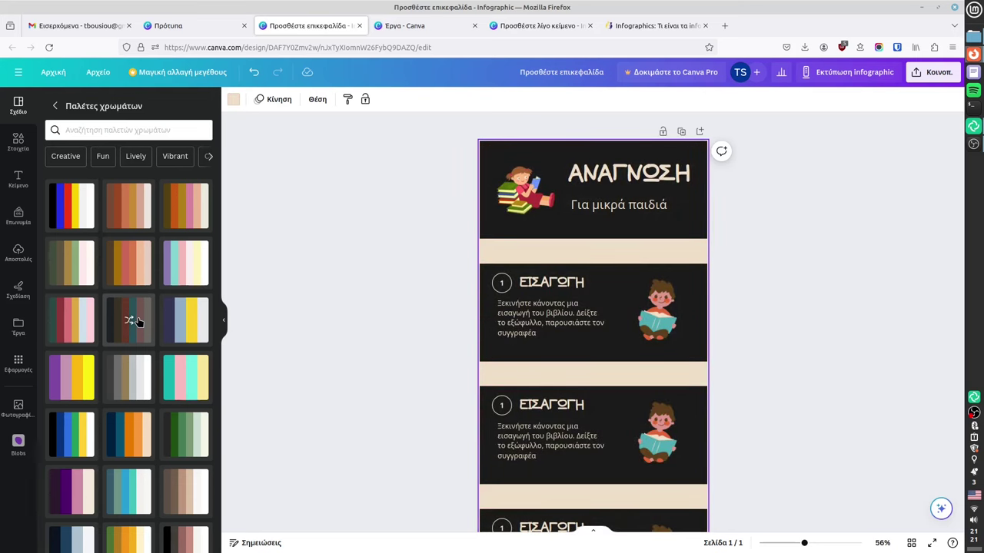
Step: Try the navy, grey-blue, yellow and light grey palette on the infographic, shuffling its colours
click(181, 320)
click(181, 321)
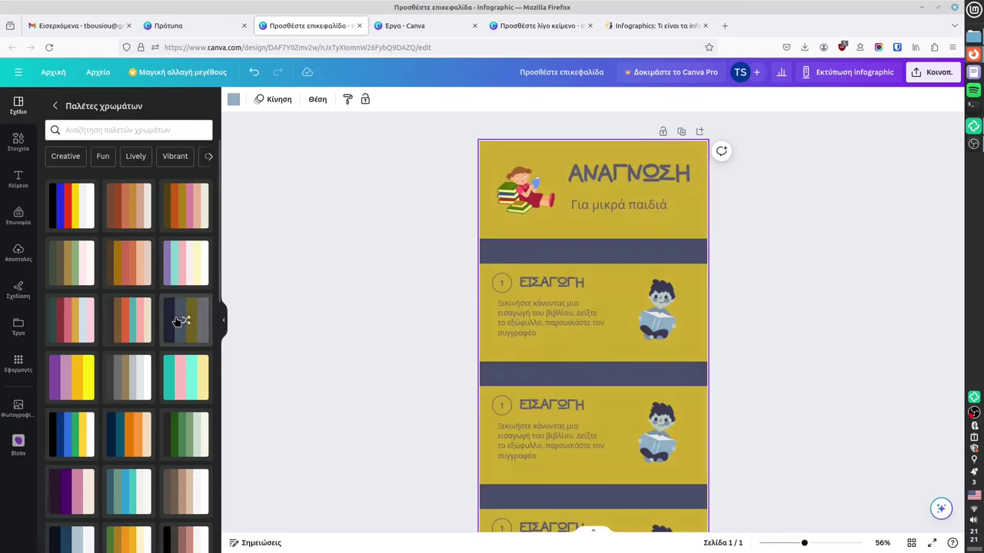
click(179, 321)
click(180, 321)
click(182, 321)
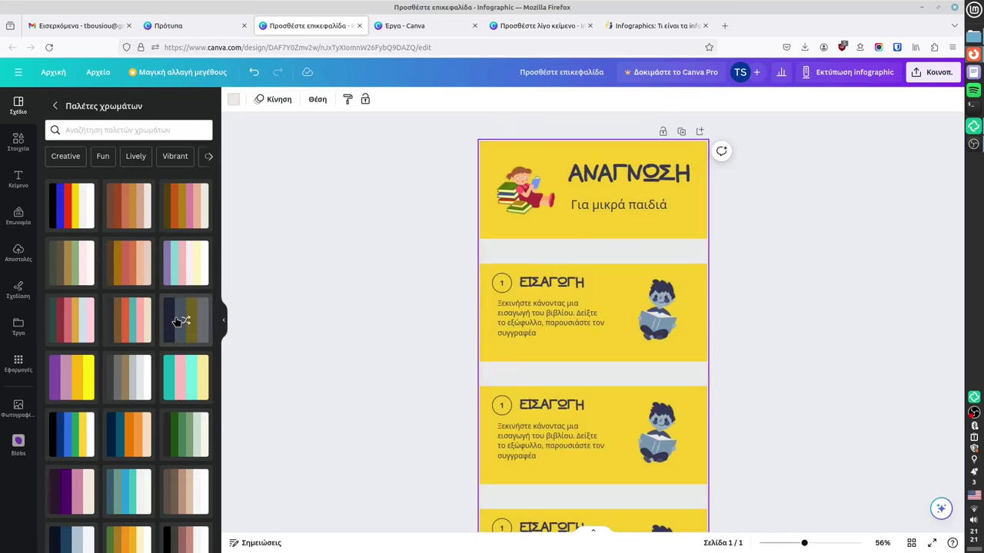
Step: Try the turquoise, pink, mint and pale yellow palette on the infographic, shuffling its colours
click(185, 380)
click(185, 381)
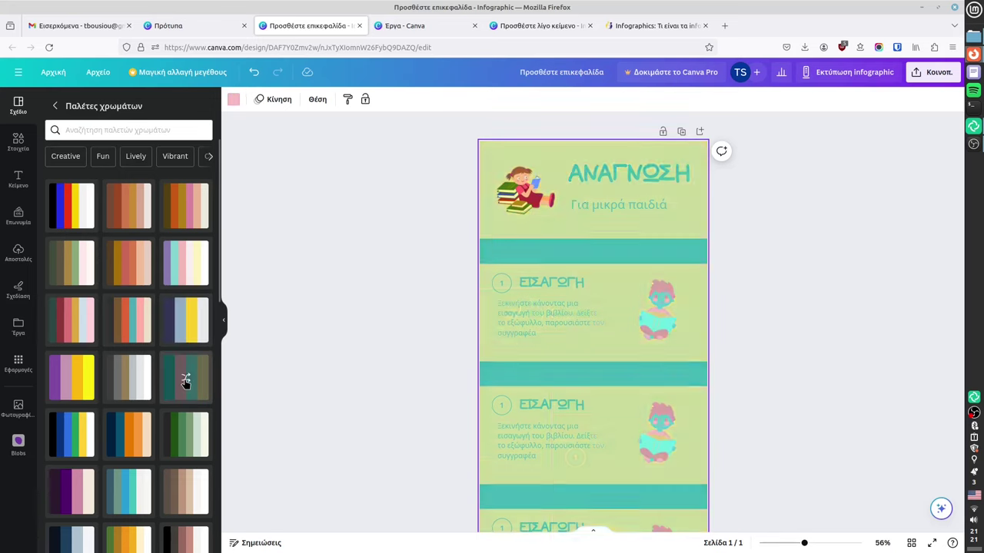
click(185, 383)
click(183, 384)
click(182, 386)
click(181, 386)
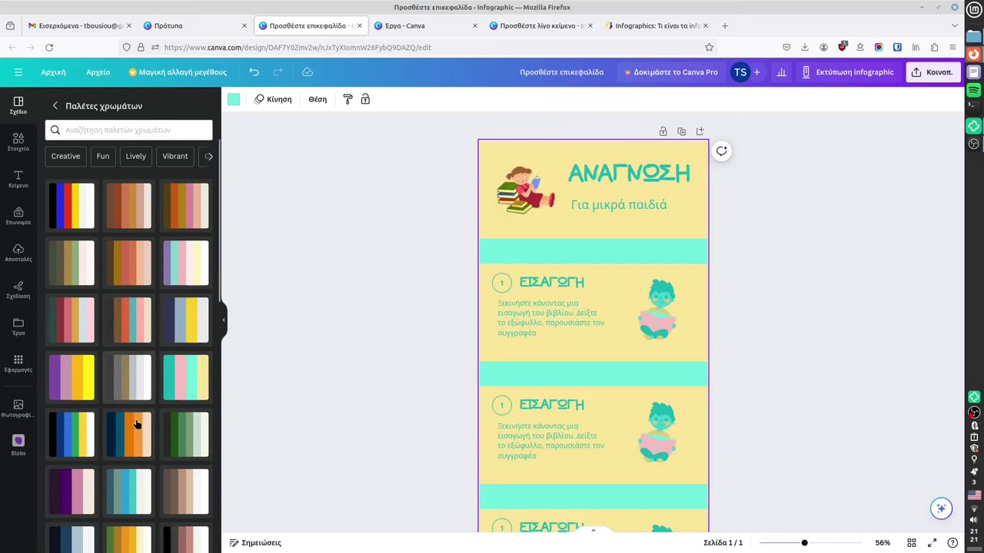
Step: Apply the navy, teal, orange and peach palette, shuffled to a teal page background with peach sections, and check the whole page
click(132, 429)
click(132, 430)
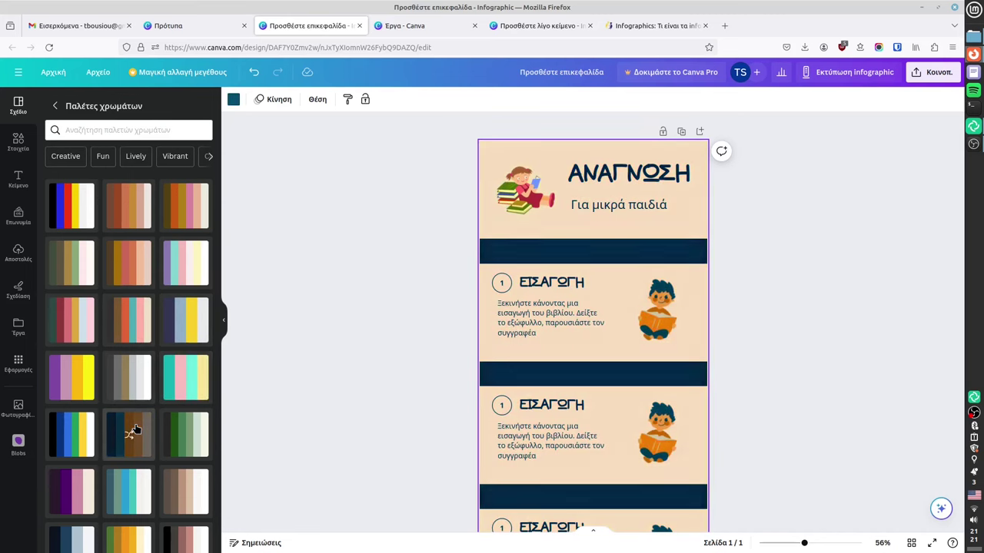
click(133, 429)
scroll(391, 405, down, 3)
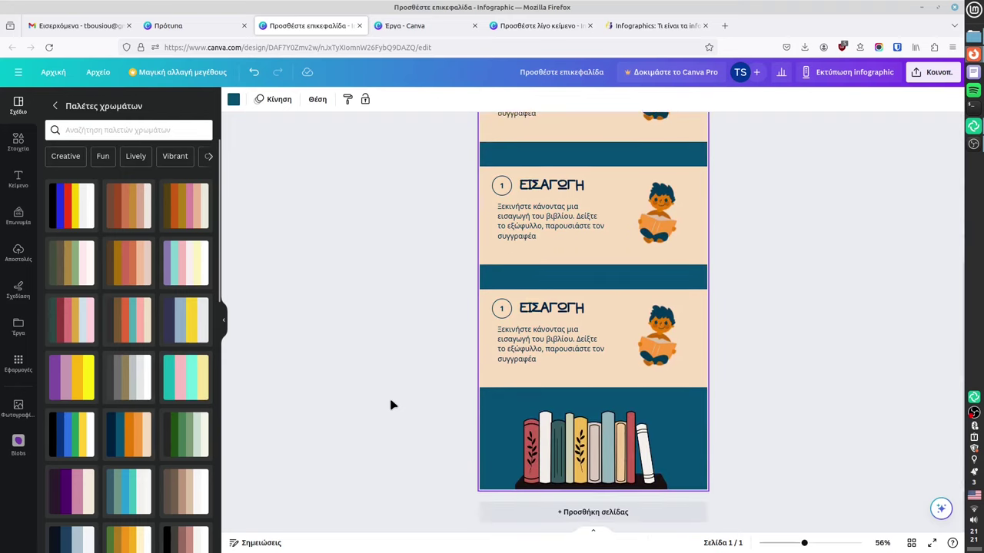
scroll(390, 405, up, 3)
scroll(391, 405, up, 1)
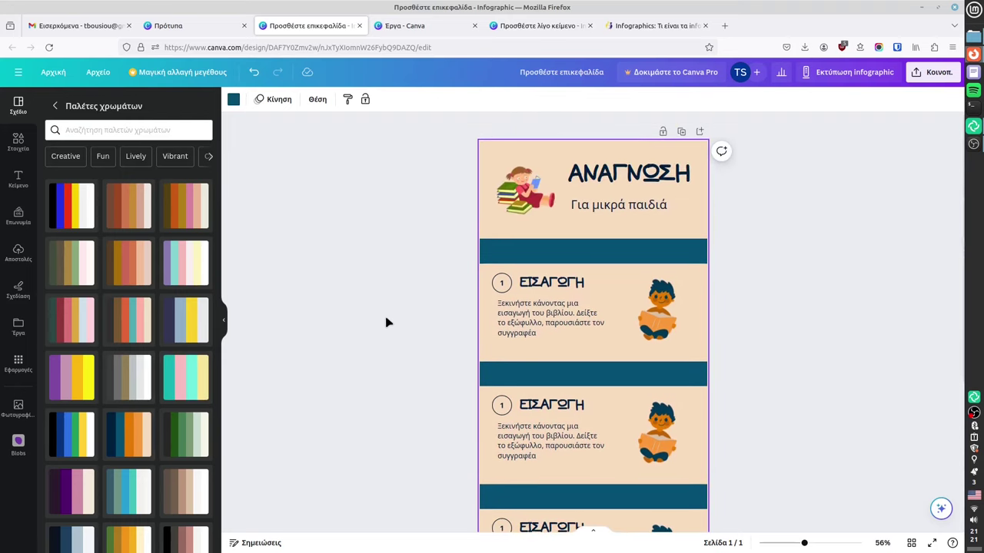
Step: Look through the education infographic templates and review the whole reading infographic against them
scroll(413, 291, down, 3)
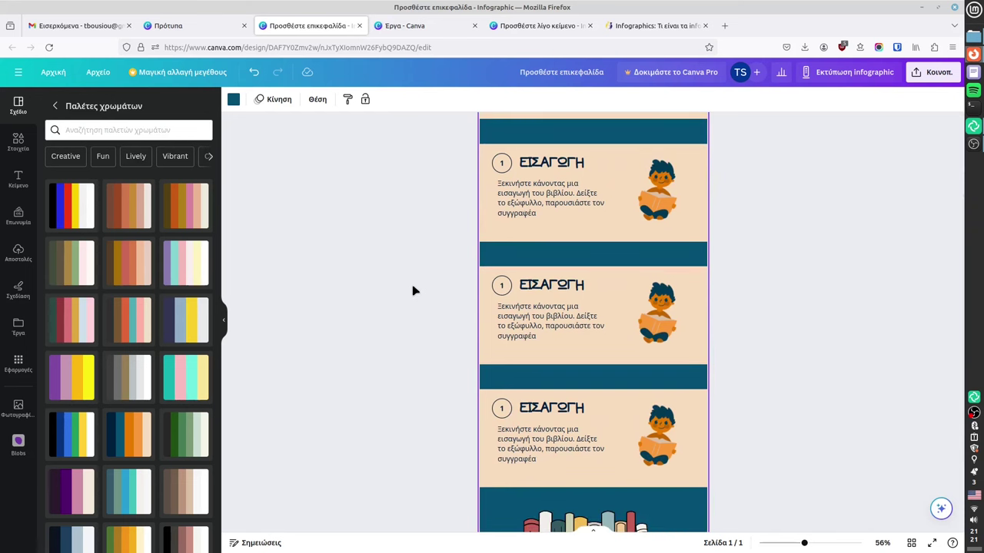
click(186, 27)
scroll(848, 324, down, 1)
scroll(847, 325, down, 1)
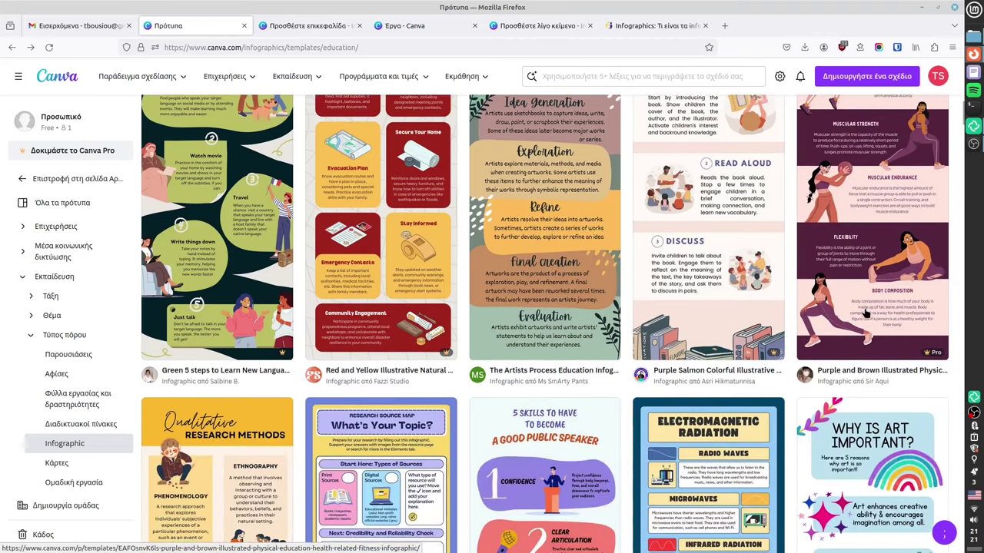
scroll(851, 369, down, 2)
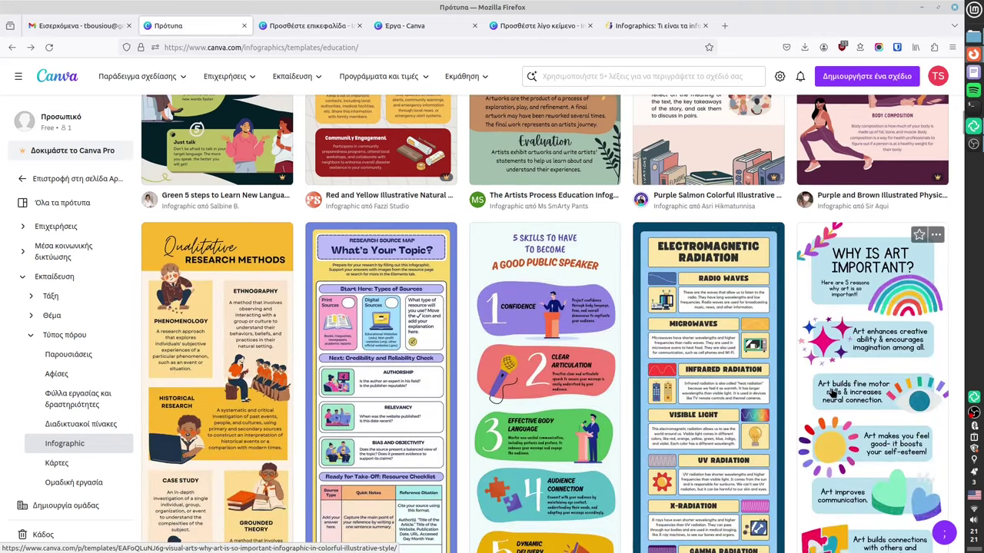
scroll(832, 392, up, 5)
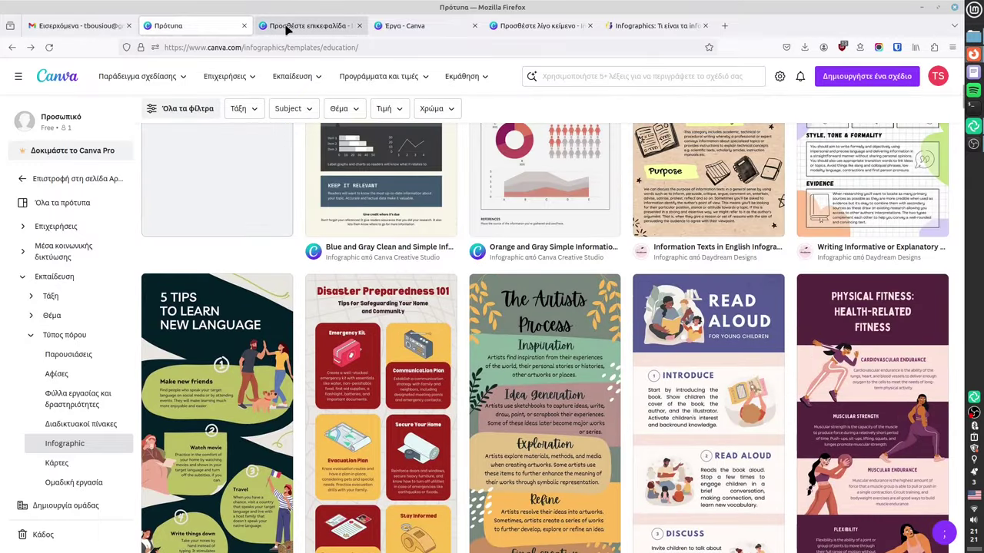
click(300, 28)
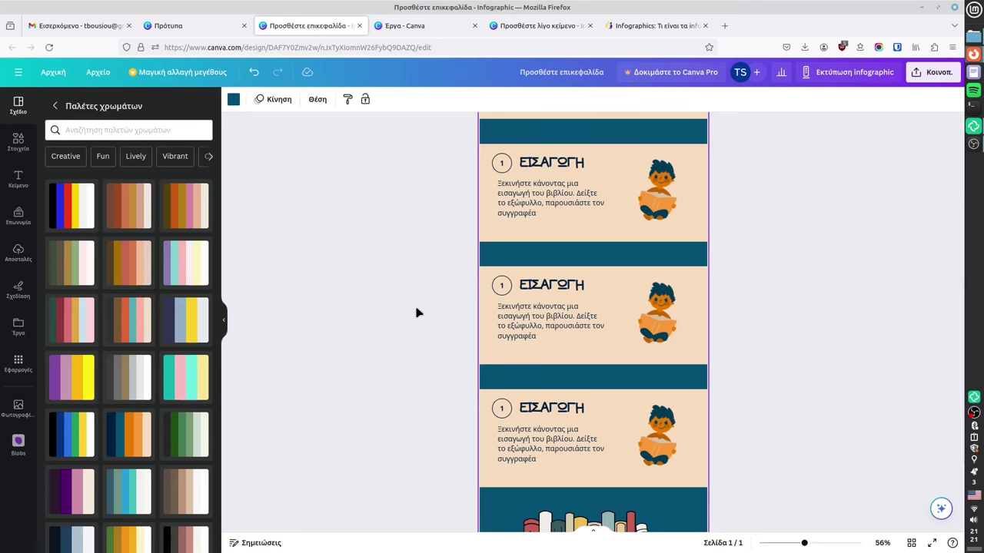
scroll(407, 303, down, 1)
scroll(400, 296, up, 1)
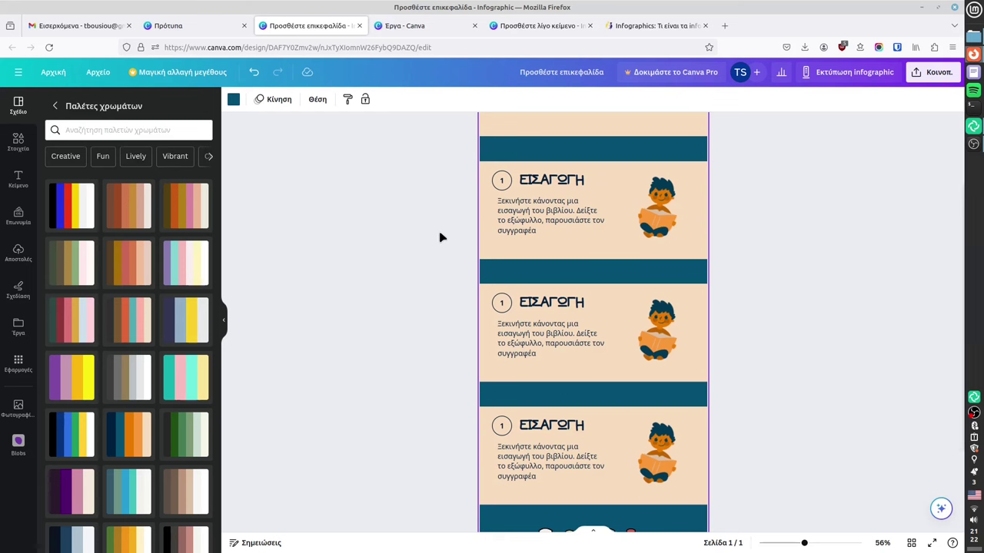
scroll(440, 237, up, 2)
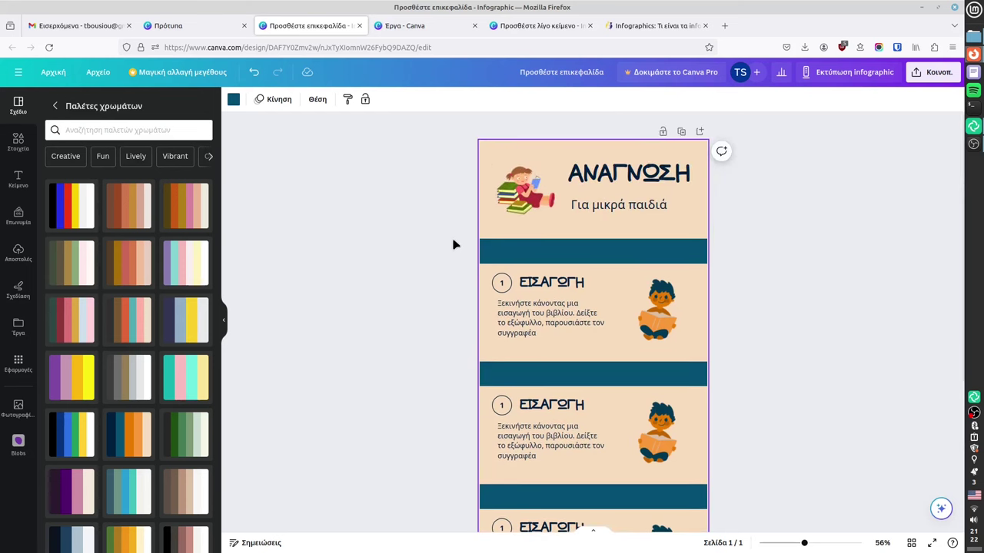
scroll(750, 308, down, 4)
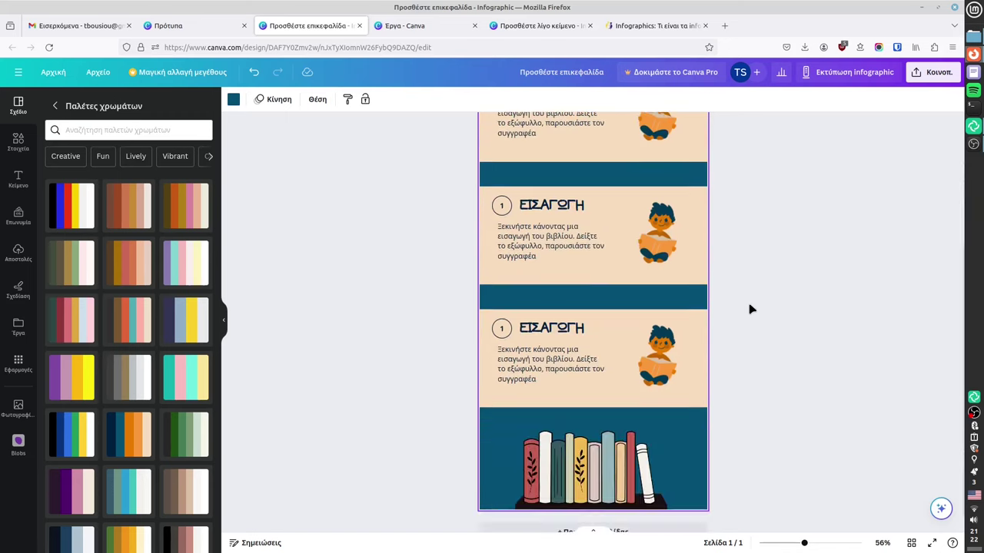
Step: Add a blank second page below the infographic, look at both pages, and delete the blank page
scroll(749, 323, down, 1)
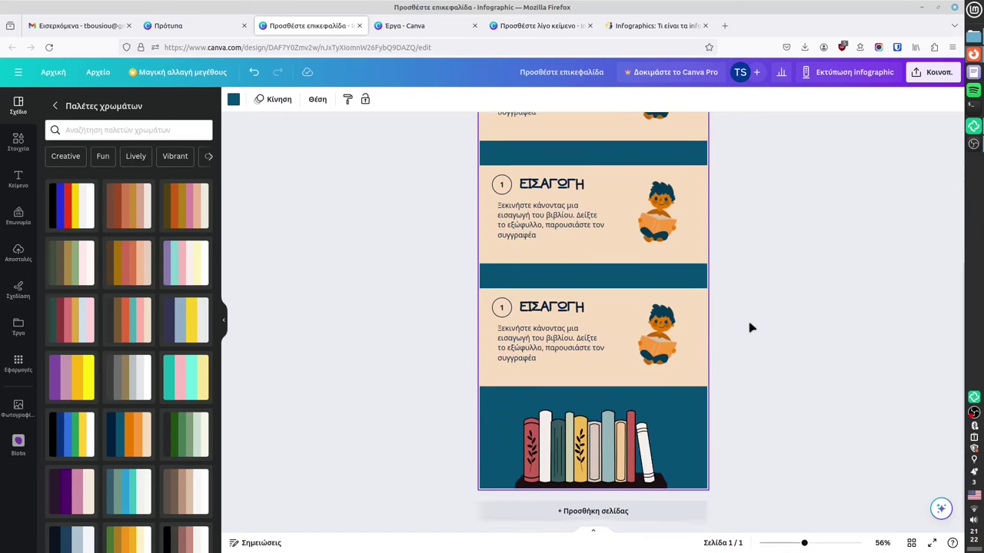
click(588, 511)
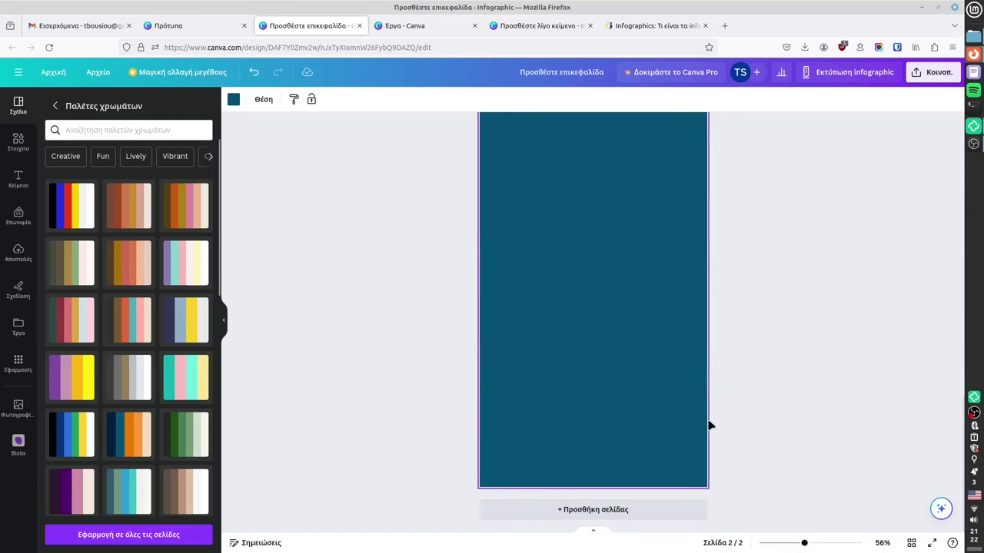
scroll(694, 412, up, 5)
scroll(768, 292, down, 1)
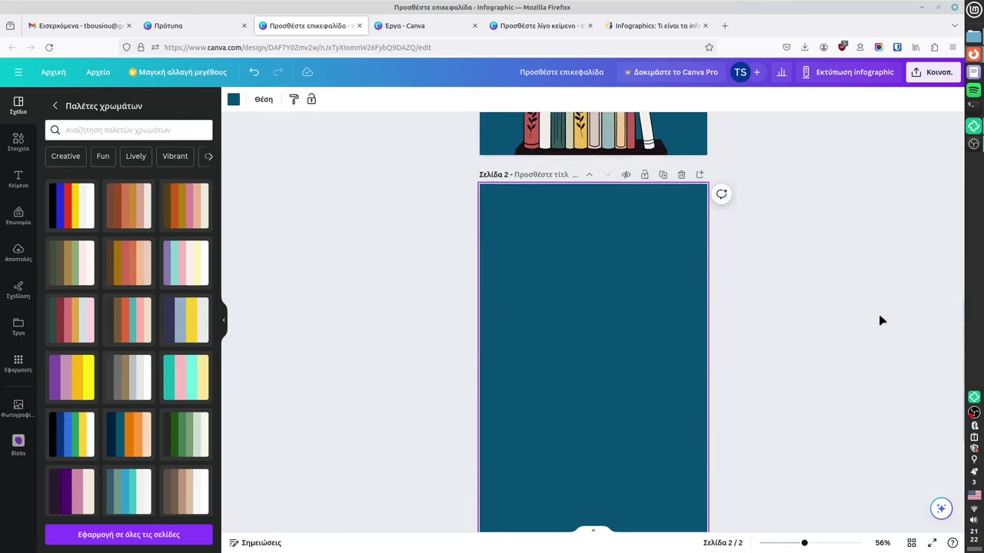
scroll(868, 345, down, 3)
scroll(826, 367, up, 5)
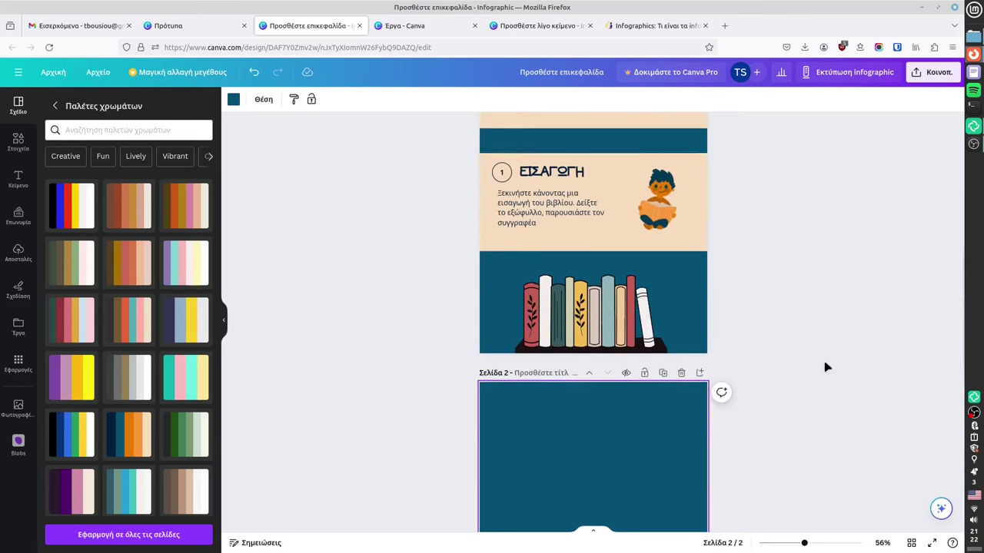
scroll(825, 366, up, 3)
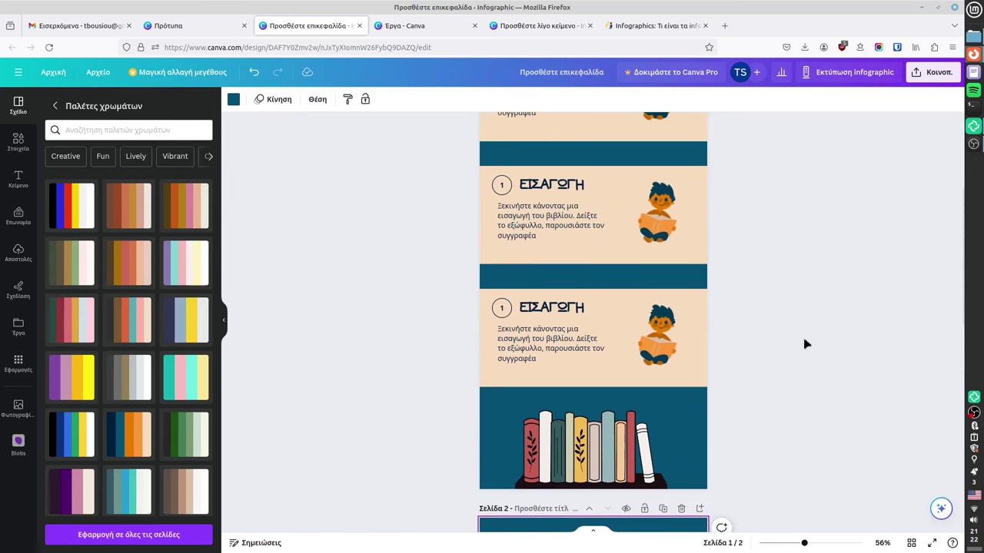
scroll(791, 330, down, 3)
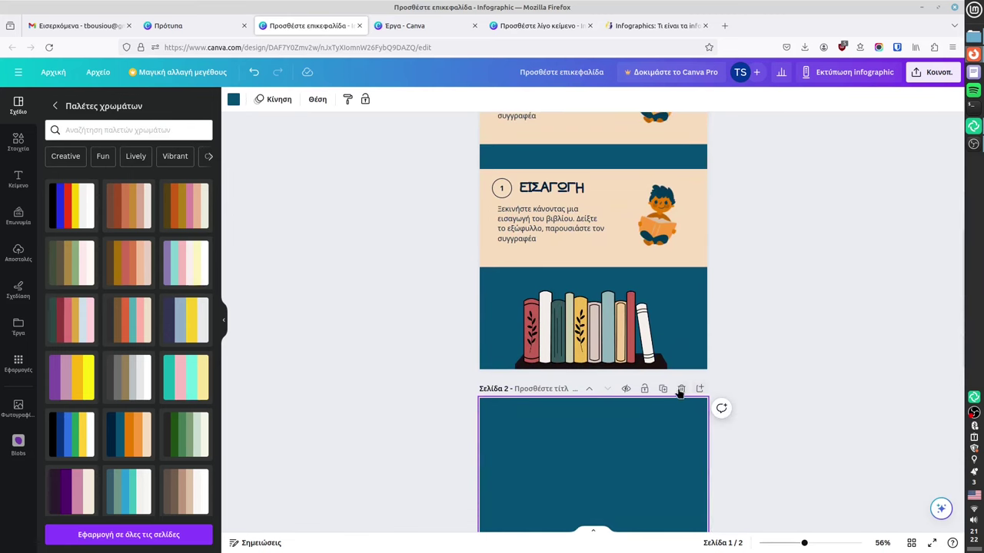
click(680, 390)
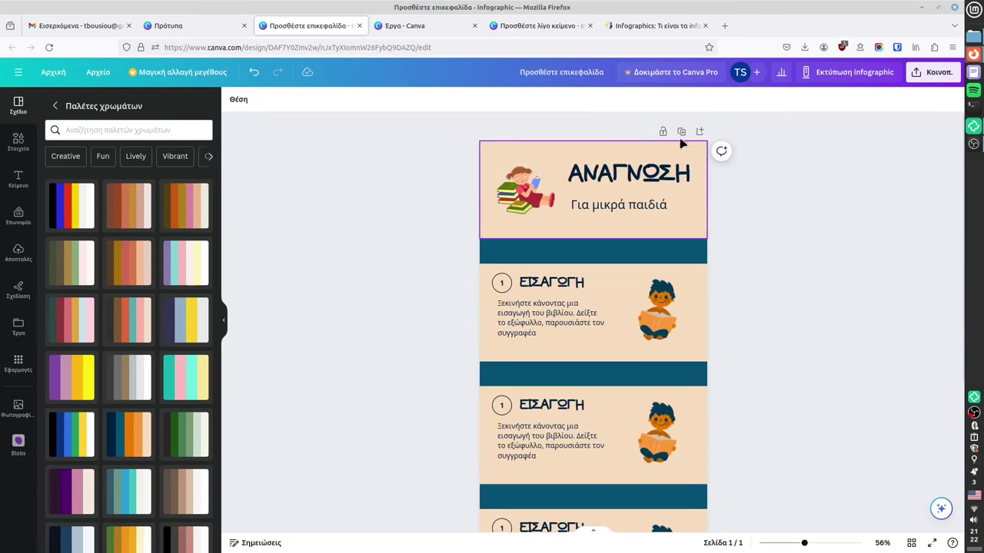
Step: Duplicate the infographic page and look through the copy
click(681, 133)
scroll(683, 293, up, 3)
scroll(674, 329, down, 5)
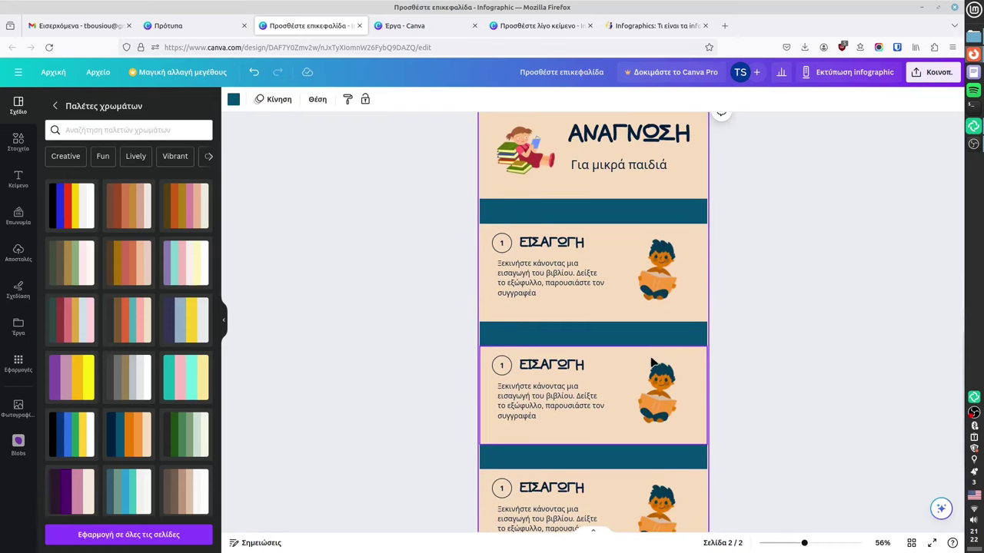
click(605, 317)
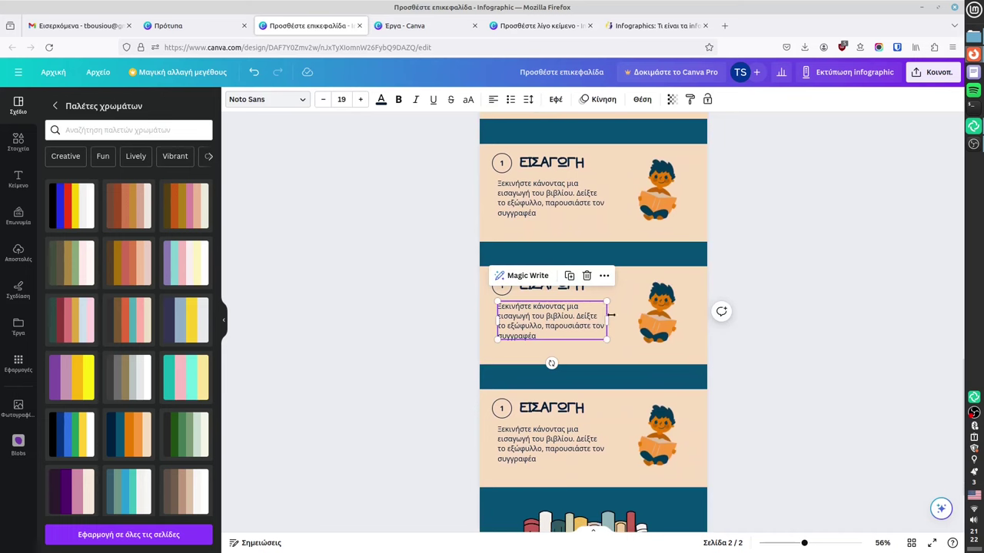
scroll(538, 330, up, 1)
click(428, 344)
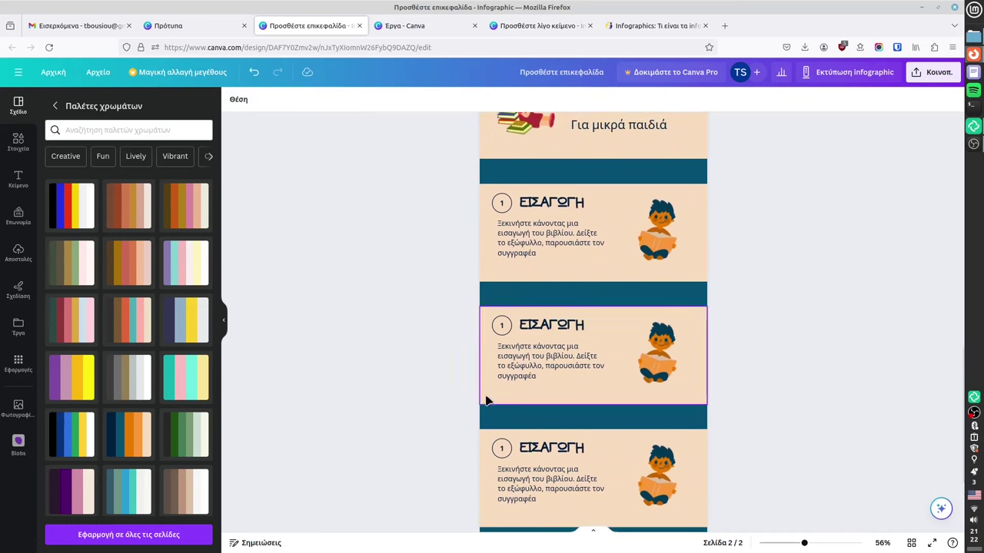
Step: Try the turquoise, pink, mint and pale yellow palette on the duplicated second page only
click(606, 418)
click(190, 388)
scroll(398, 368, up, 4)
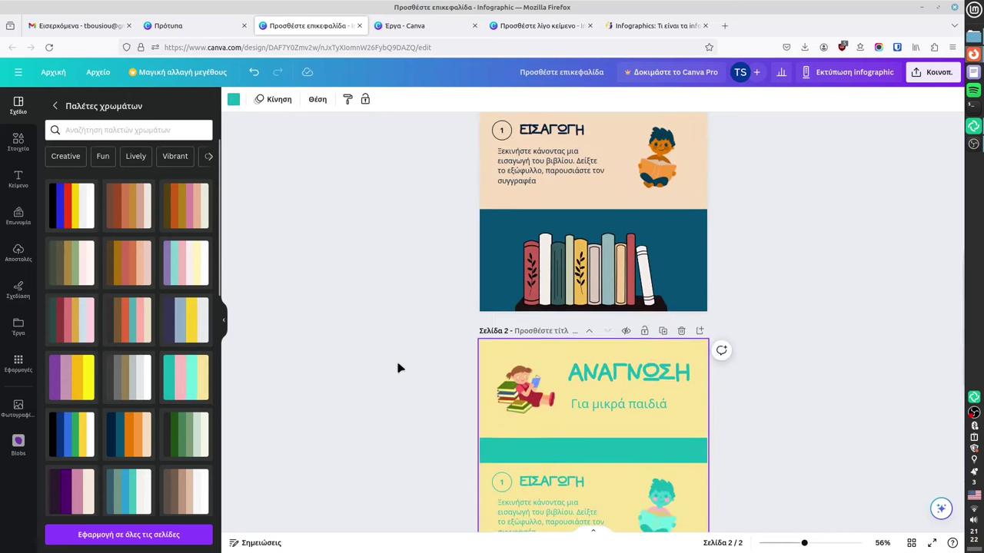
scroll(398, 368, up, 3)
scroll(405, 368, down, 6)
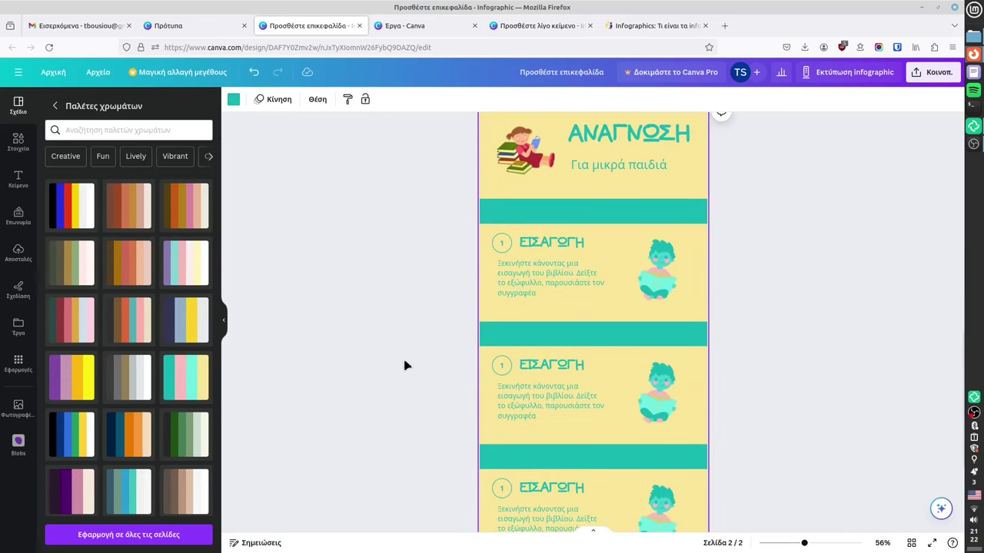
click(405, 365)
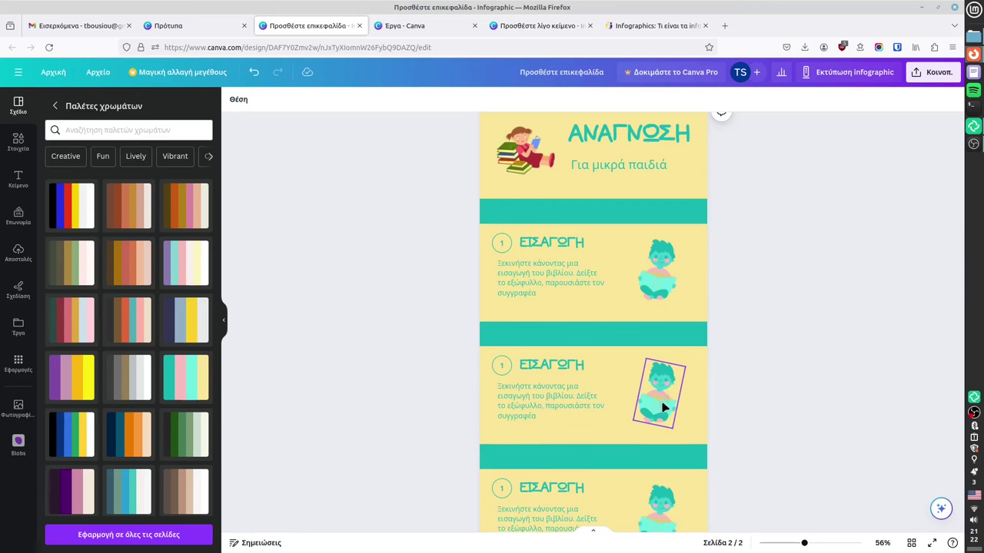
Step: Compare the teal and peach page with its turquoise and yellow copy, and delete the copy
scroll(653, 386, up, 10)
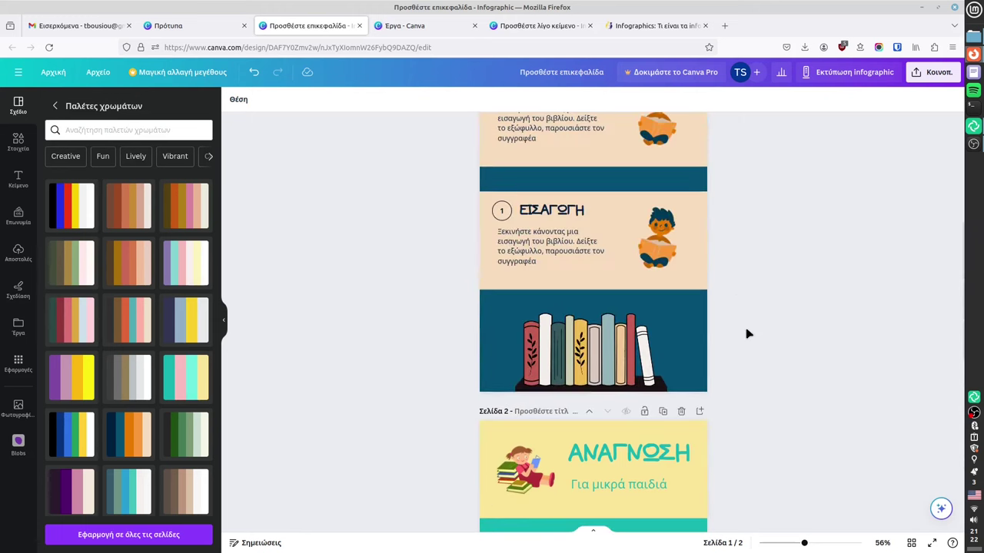
scroll(747, 334, down, 8)
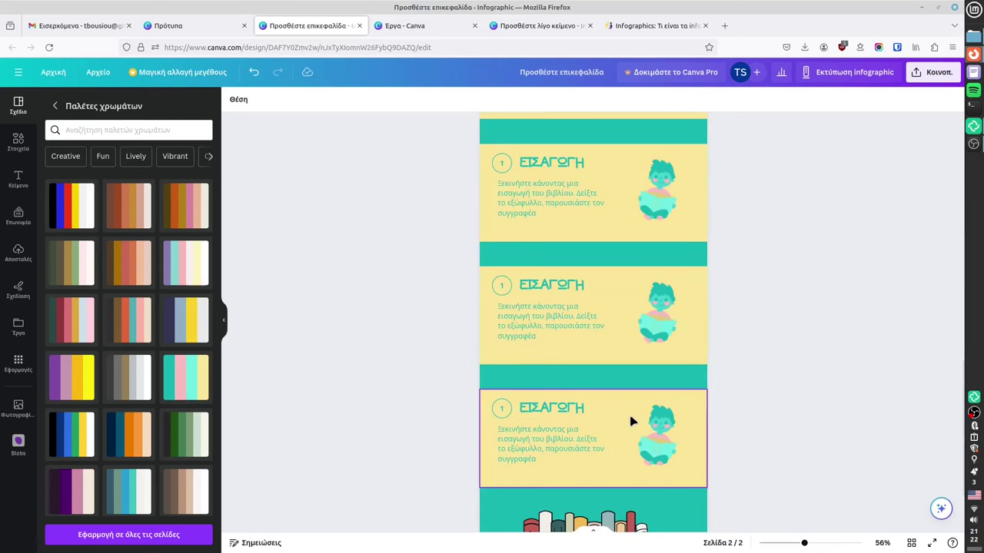
scroll(647, 380, up, 3)
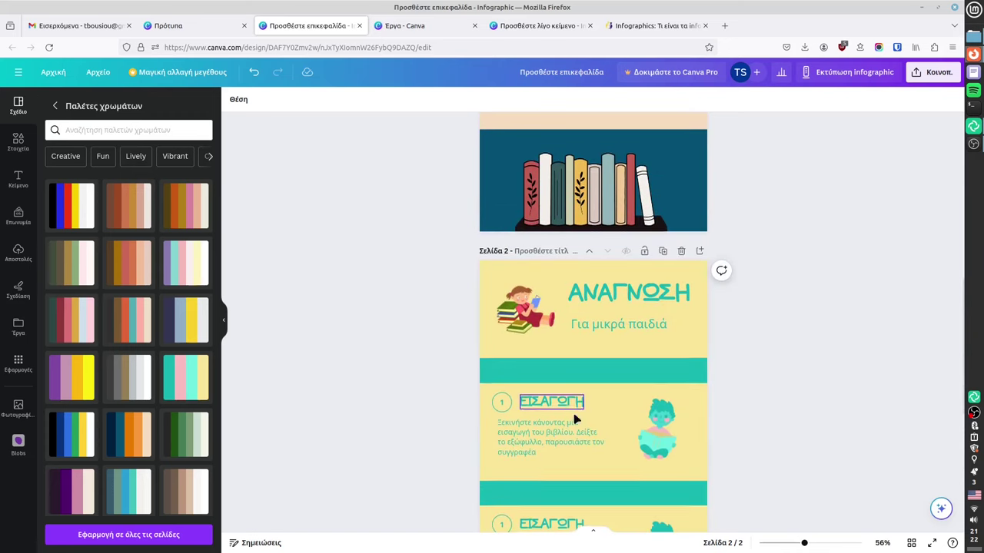
scroll(577, 418, down, 5)
scroll(615, 384, up, 5)
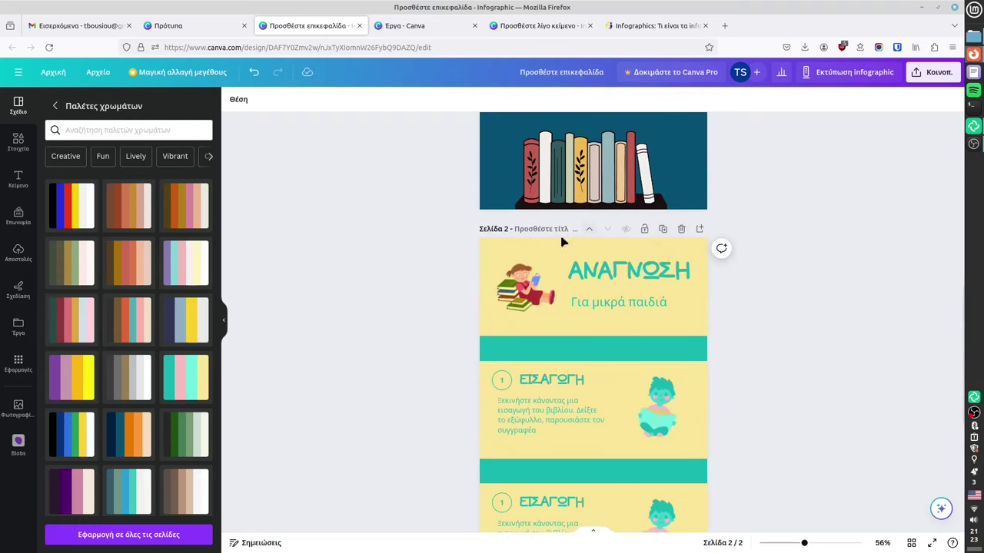
scroll(860, 293, up, 10)
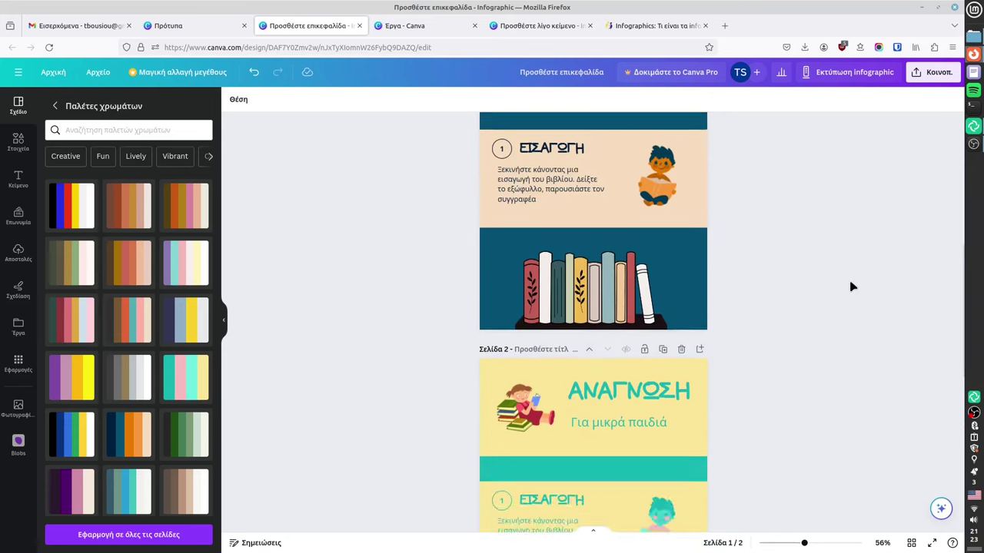
scroll(845, 280, down, 10)
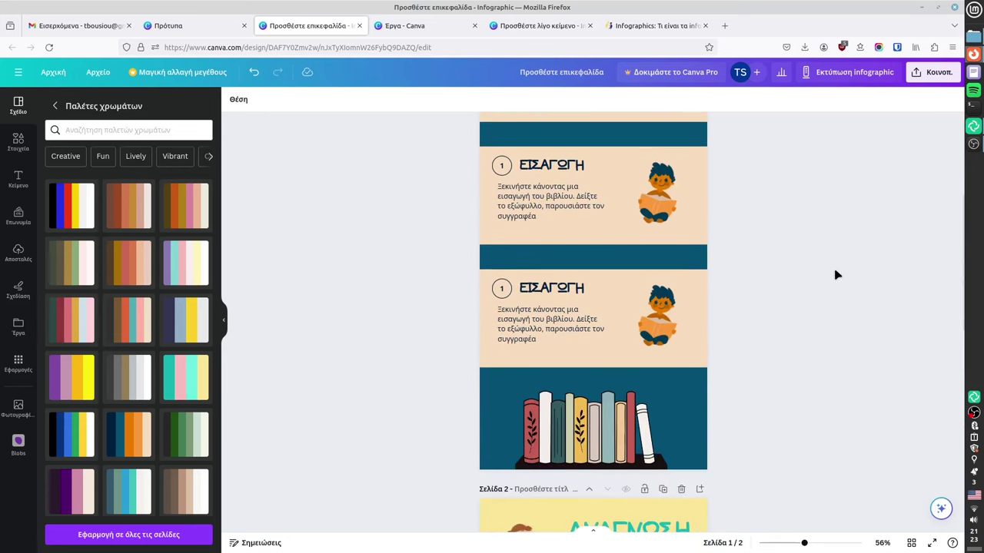
scroll(712, 367, down, 2)
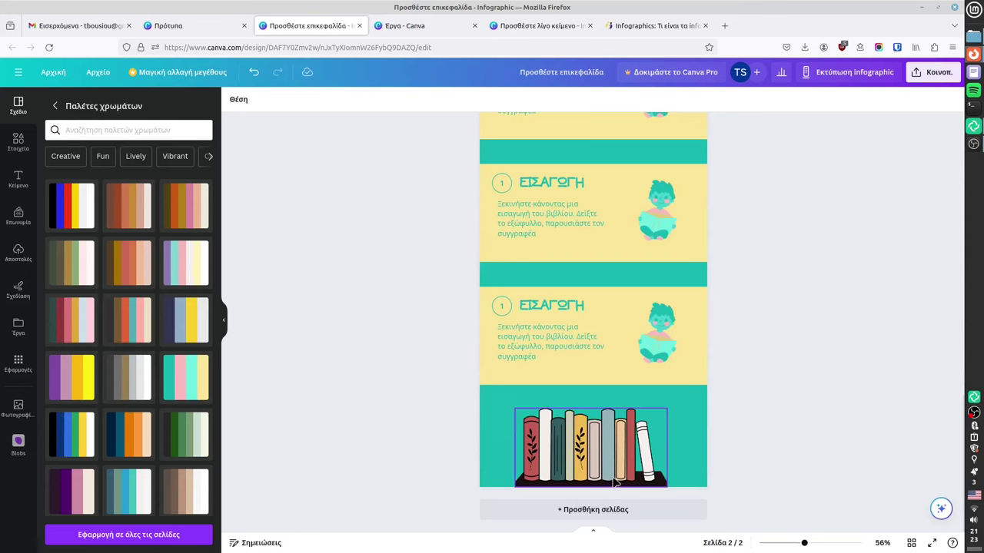
scroll(711, 366, up, 8)
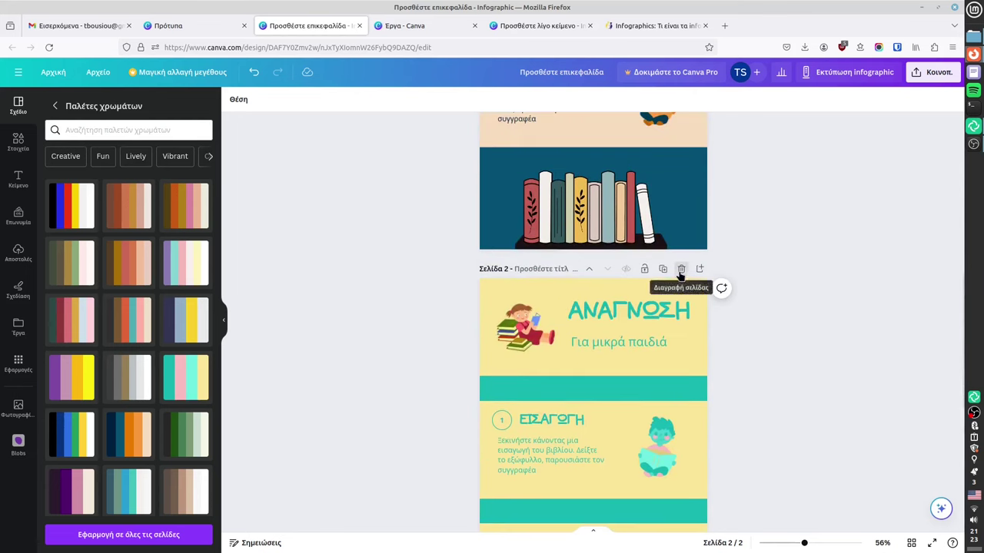
click(681, 269)
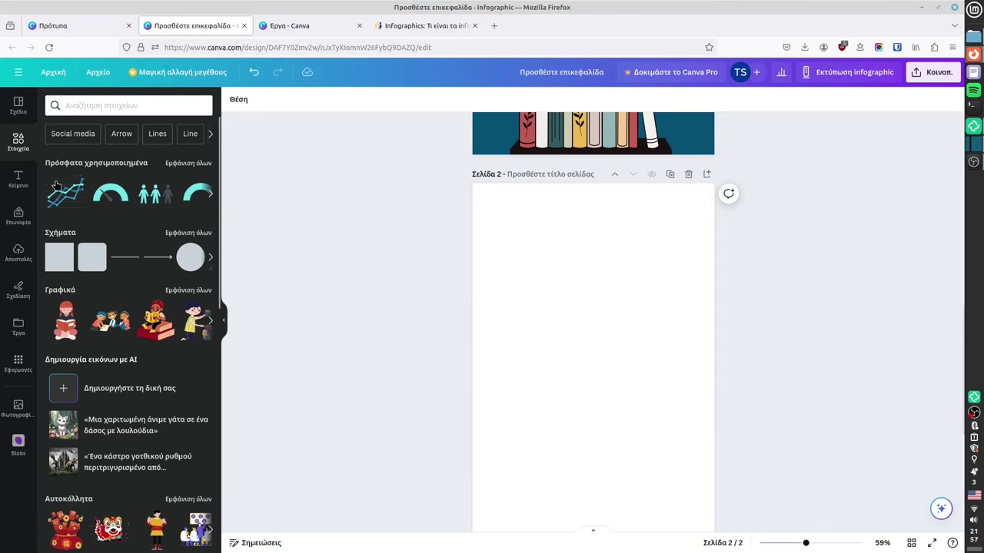
Step: Show all chart elements and place the grouped bar chart on the blank second page
scroll(74, 238, down, 10)
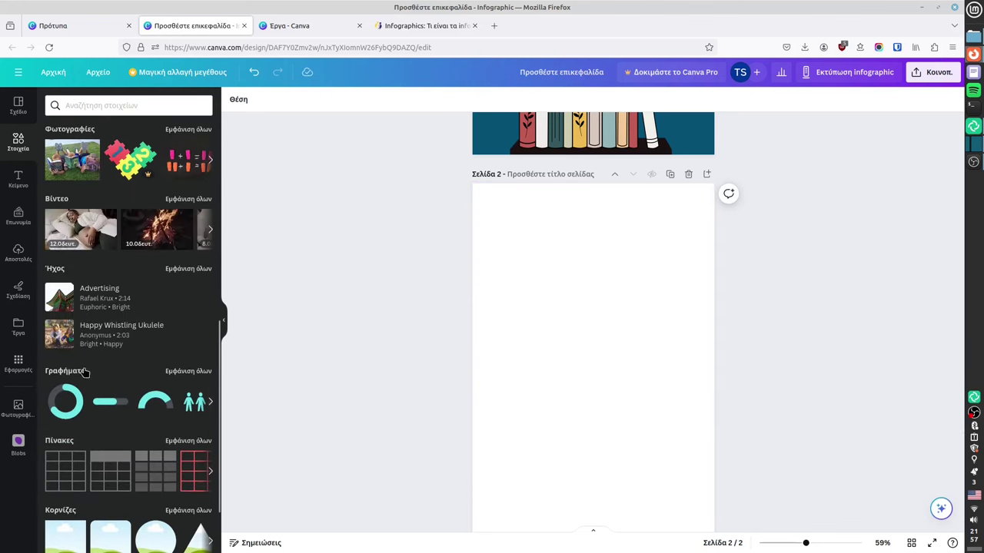
click(176, 373)
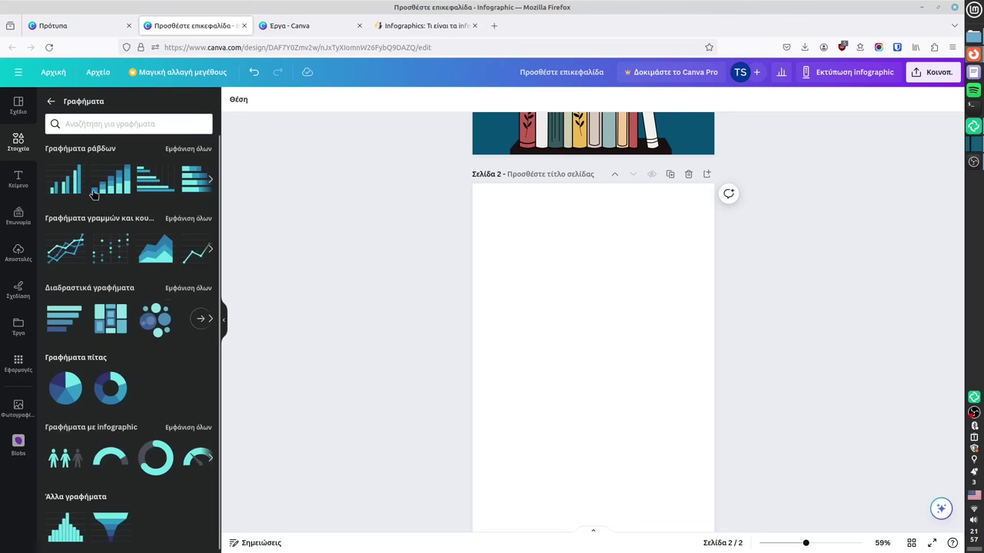
drag(64, 184, 536, 322)
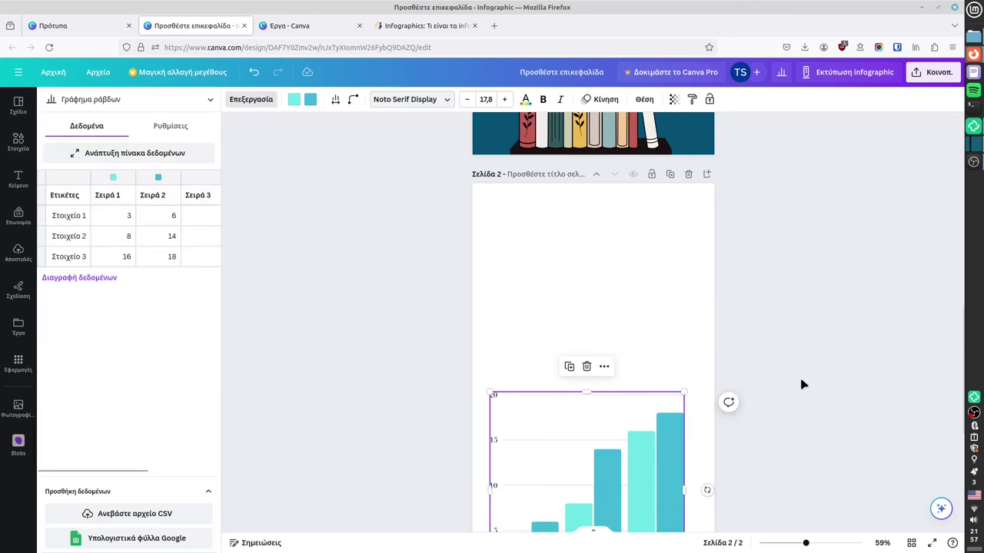
Step: Shrink the bar chart and position it near the upper edge of page 2
scroll(795, 386, down, 1)
drag(612, 445, 617, 274)
drag(690, 384, 641, 334)
click(733, 374)
drag(592, 288, 597, 259)
Step: Set the bar chart's Σειρά 2 value for Στοιχείο 1 to 7
click(156, 219)
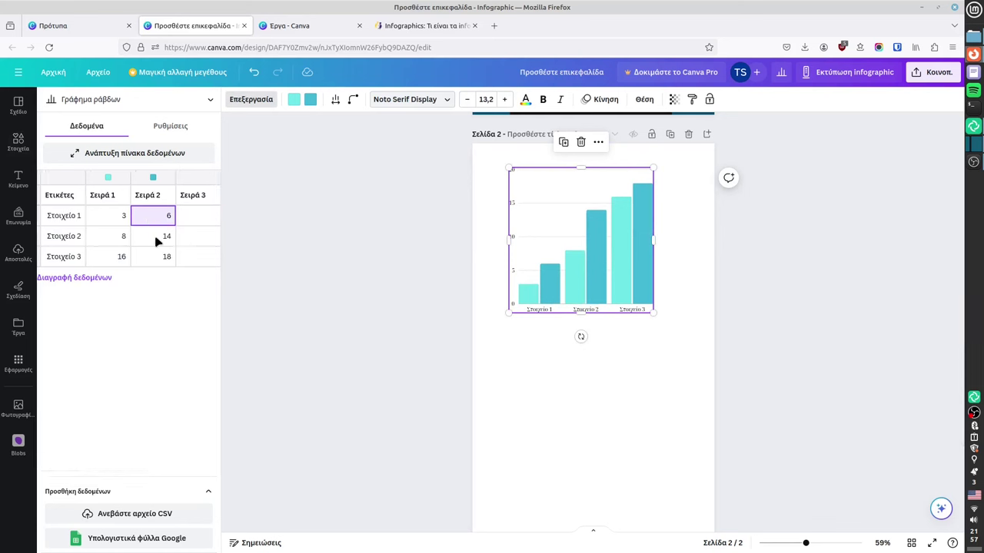
text(7)
key(Return)
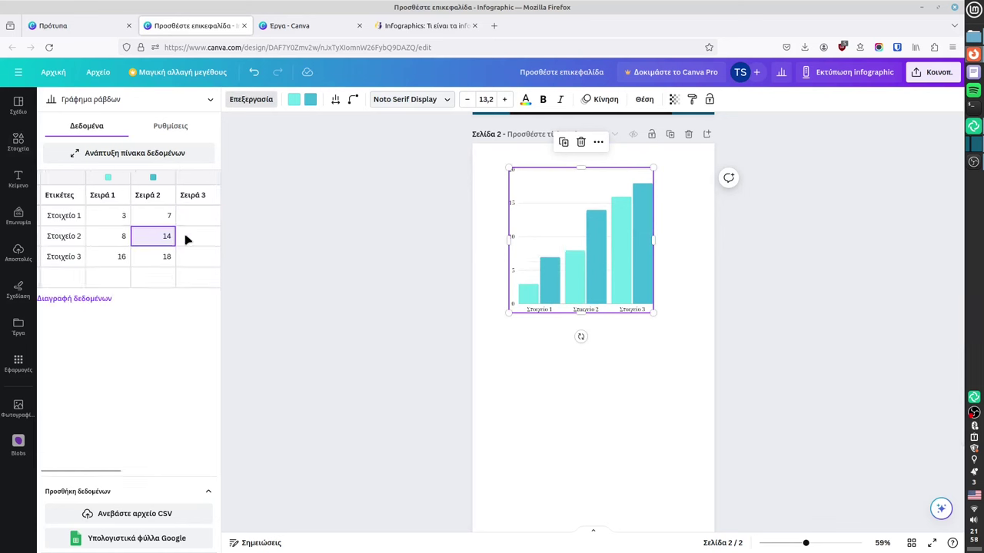
Step: Expand the bar chart's data table and add a column headed "trytyu" after Σειρά 5
click(141, 157)
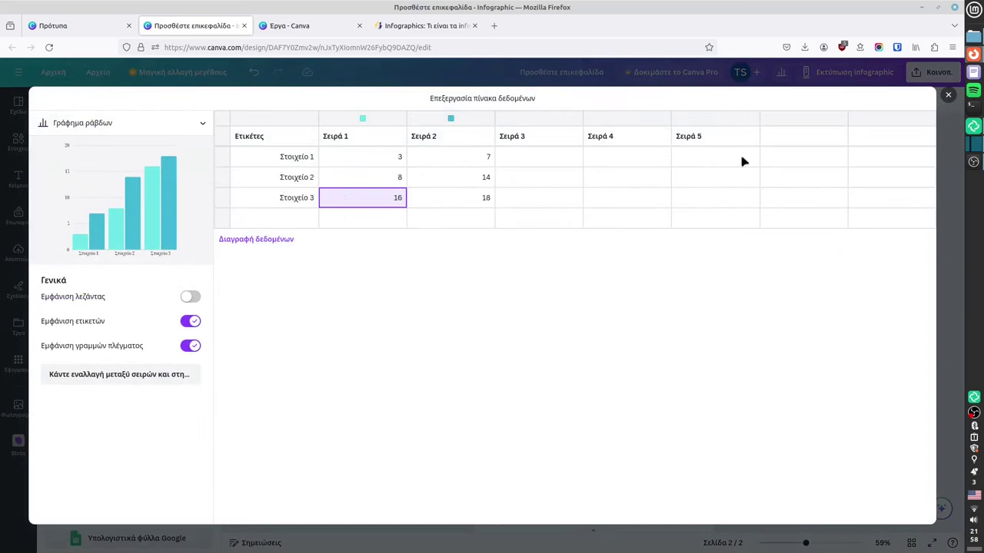
click(785, 142)
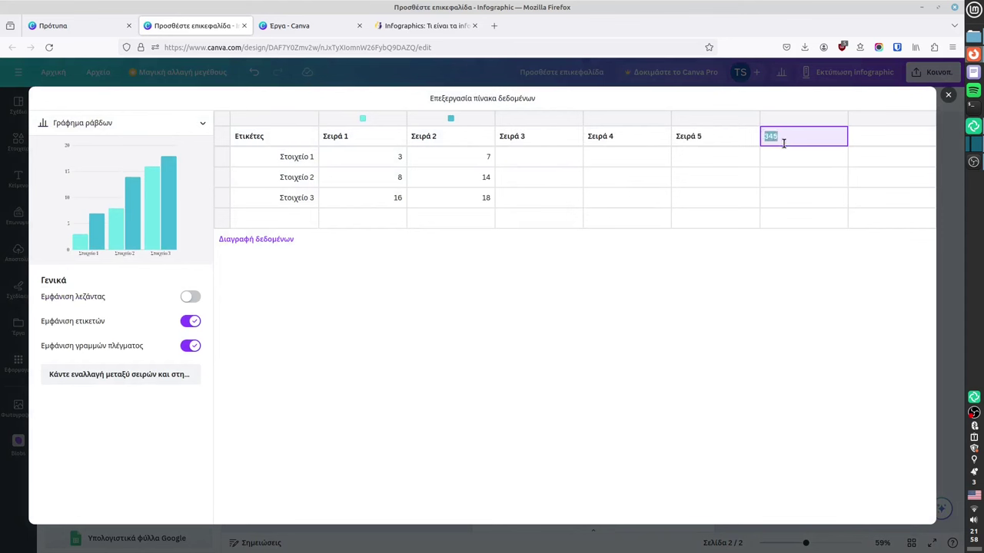
click(704, 163)
click(531, 162)
key(Down)
key(Down)
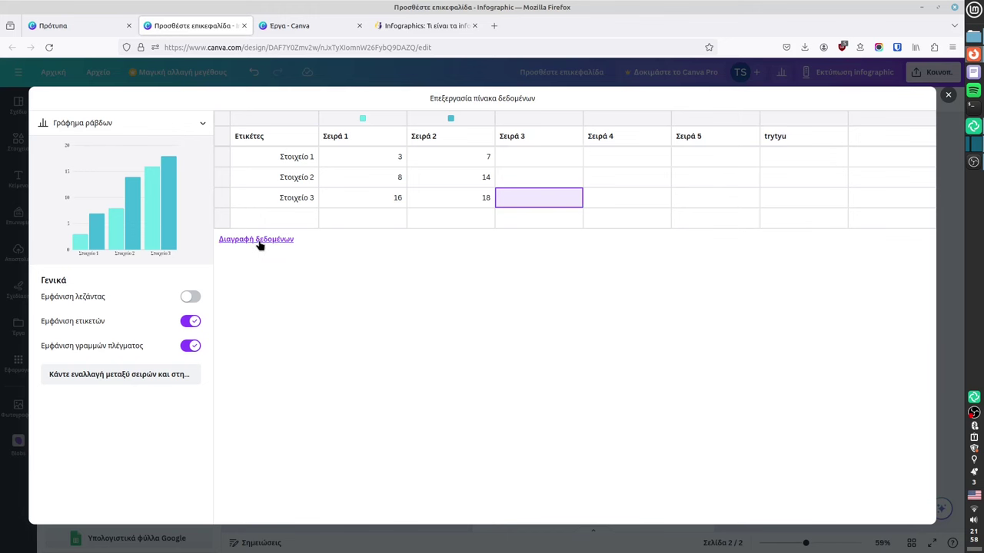
Step: Add a row labelled "rty" below Στοιχείο 3 and close the expanded data table
click(275, 222)
text(rty)
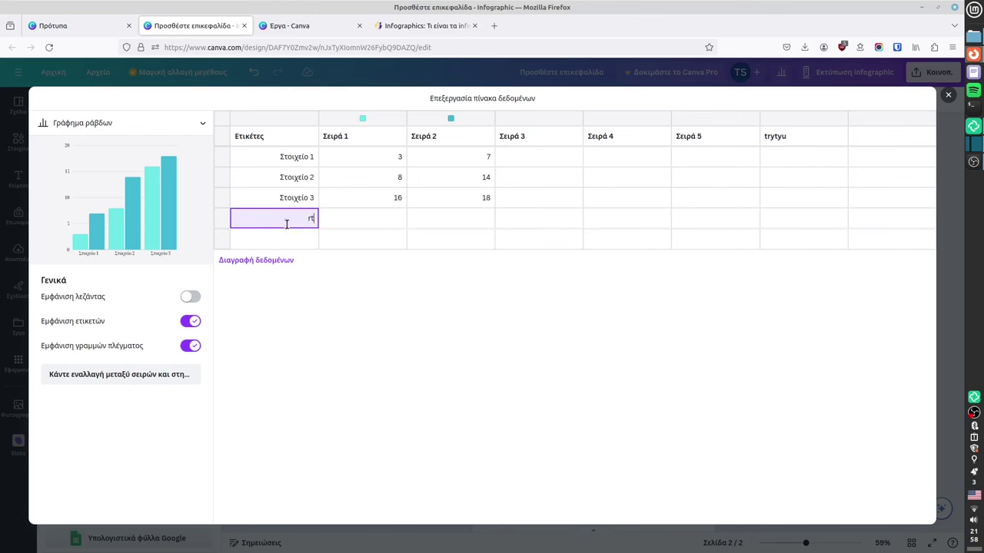
key(Return)
click(362, 218)
click(891, 130)
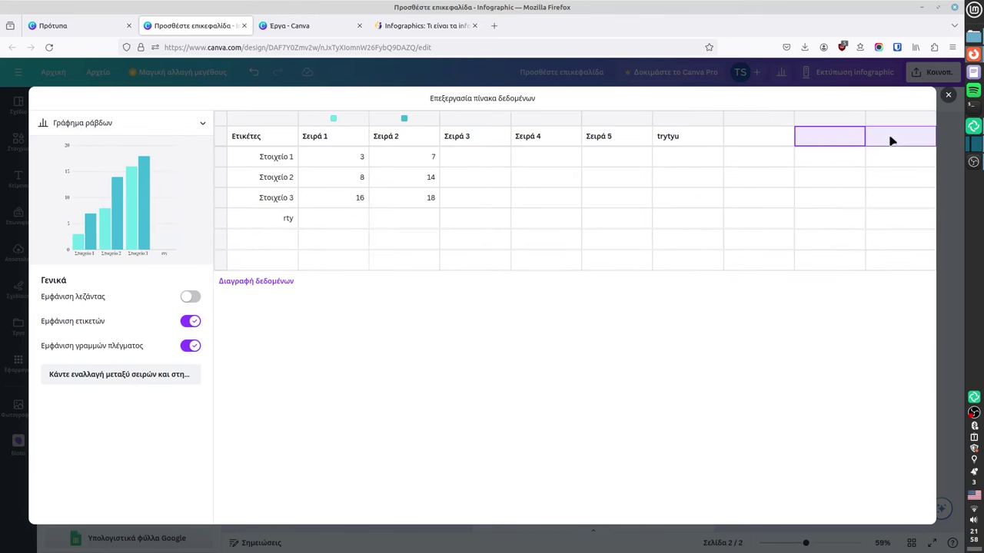
click(843, 157)
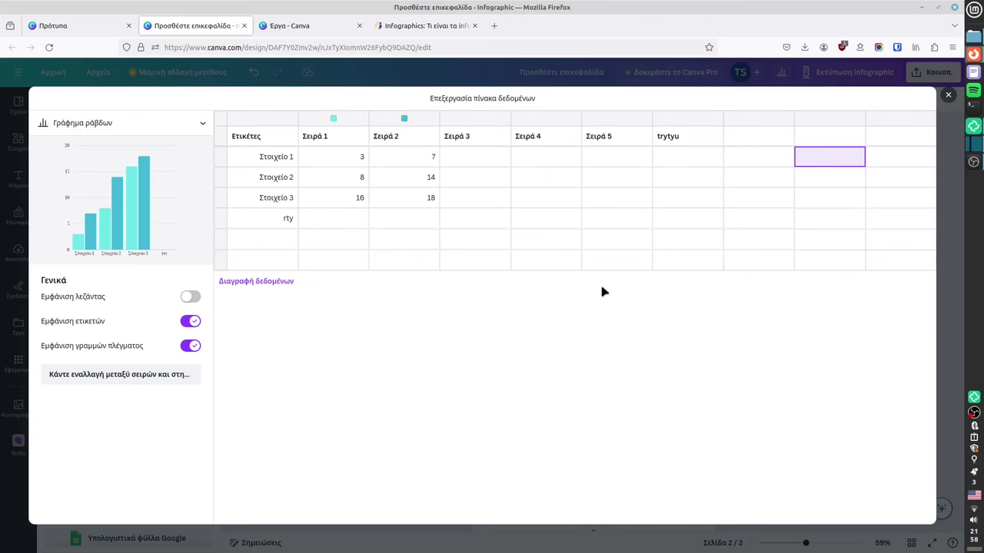
click(949, 96)
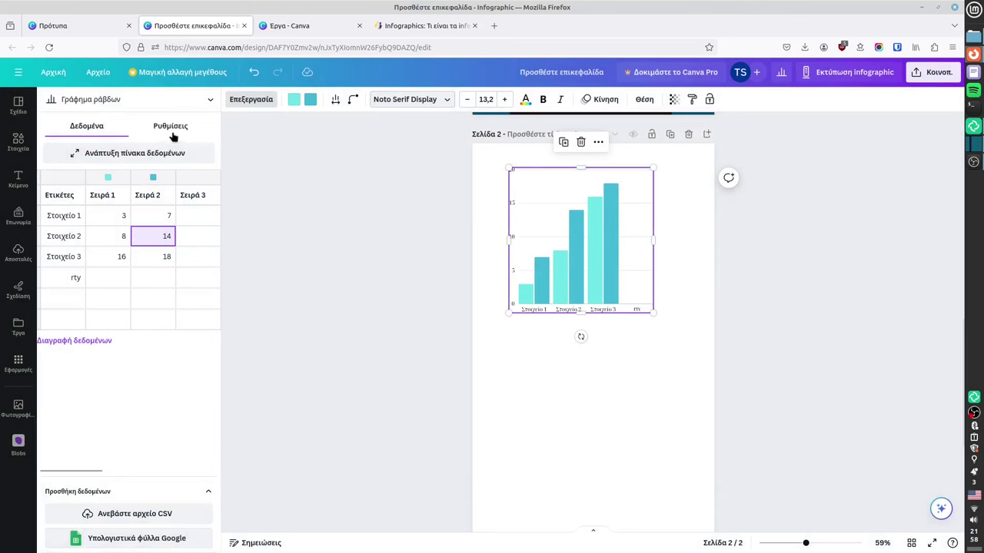
Step: Show the infographic charts, add the people pictogram to page 2, and position it below the bar chart
key(Escape)
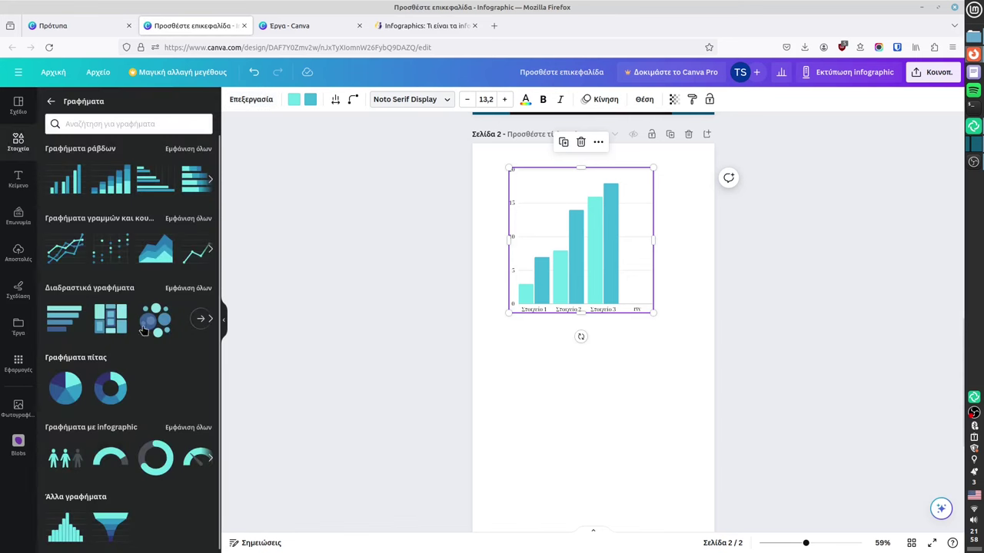
click(86, 427)
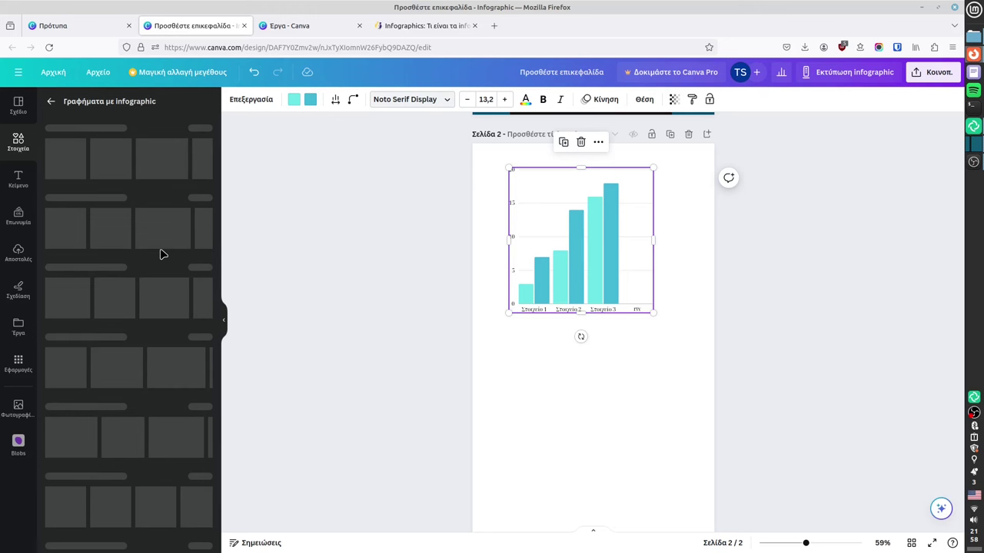
click(68, 153)
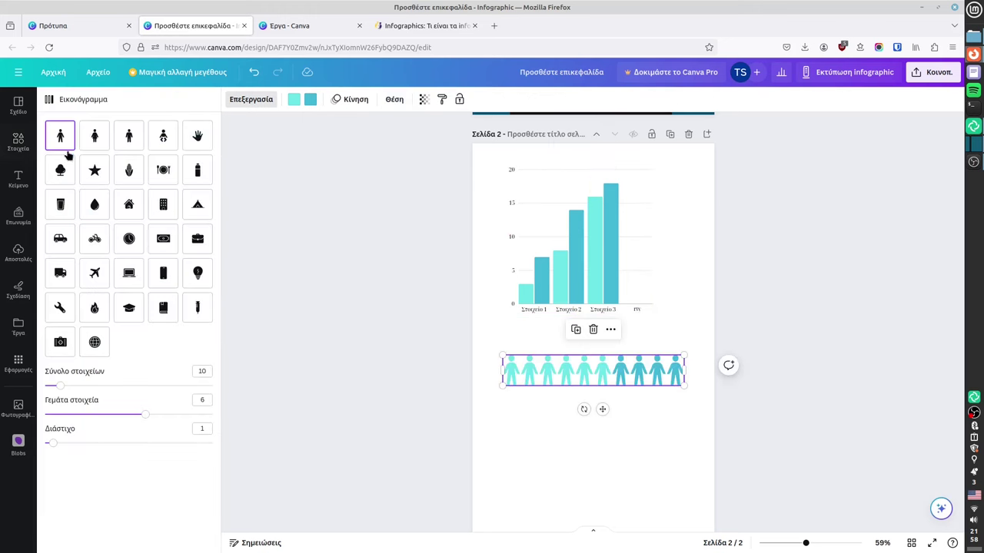
mouse_move(564, 377)
mouse_down()
mouse_move(545, 427)
mouse_move(567, 377)
mouse_up()
click(545, 441)
click(552, 385)
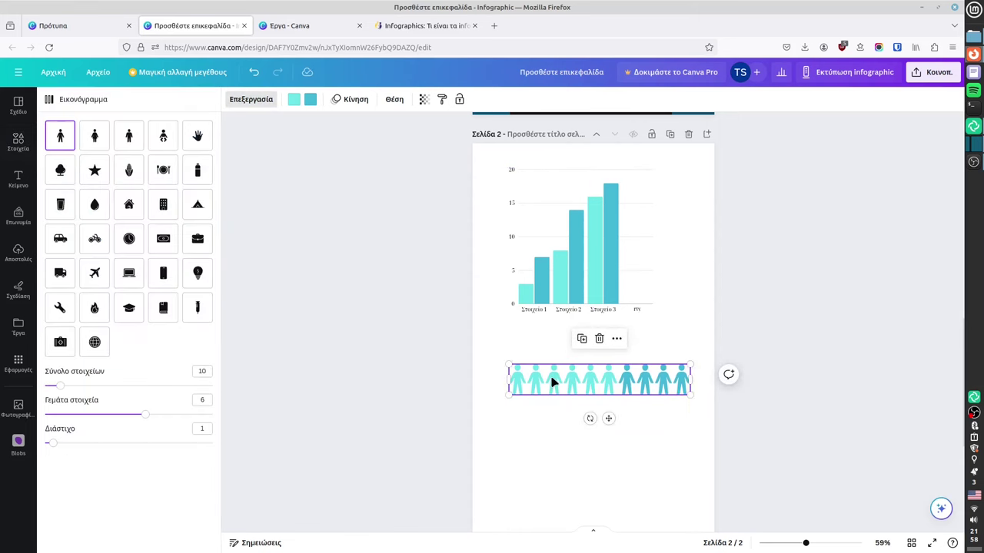
Step: Change the pictogram's symbol to stars and set its filled items to 3
click(128, 169)
click(98, 178)
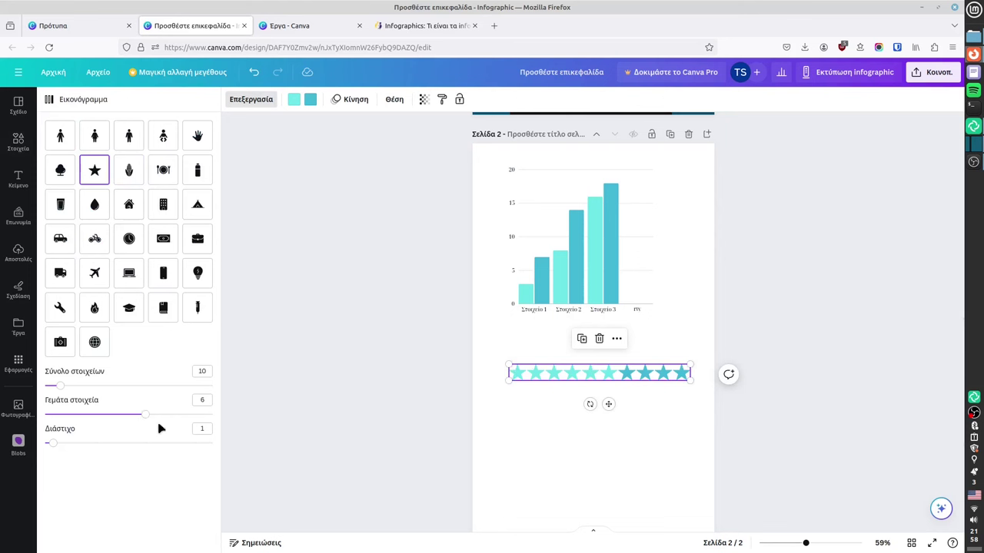
drag(145, 419, 97, 417)
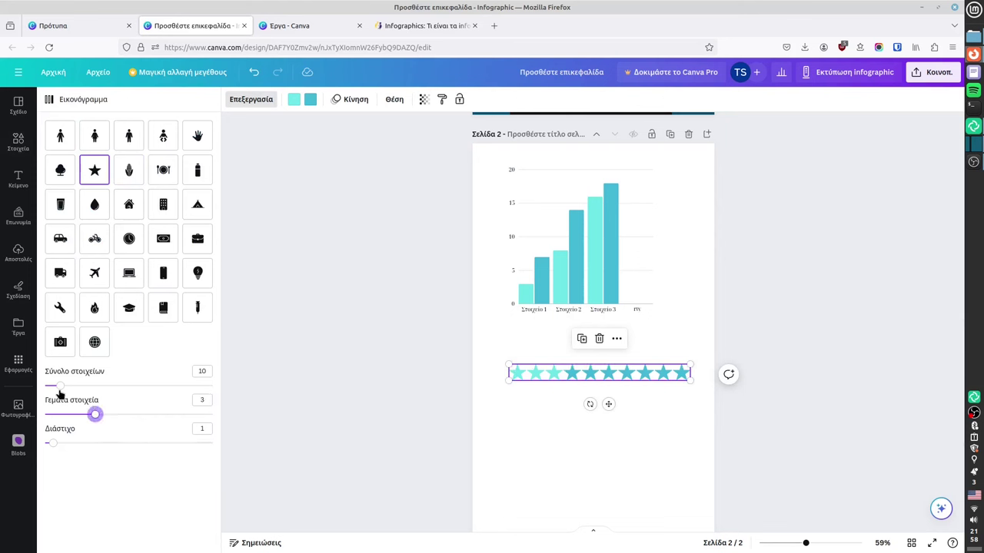
Step: Set the pictogram to 60 total items with 18 filled, using the motorcycle symbol
drag(57, 387, 145, 388)
drag(52, 415, 95, 415)
click(94, 238)
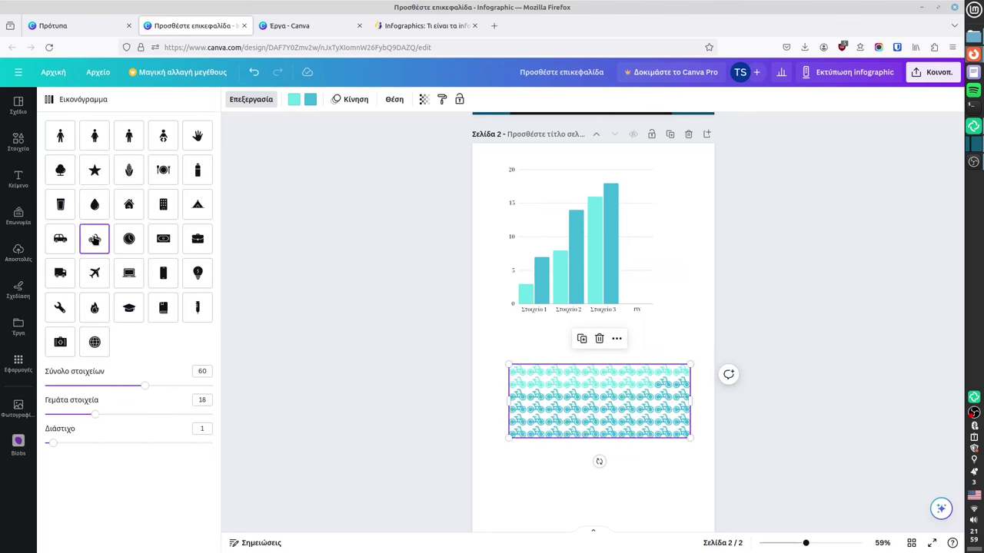
Step: Add a progress dial between the bar chart and pictogram, and lower its percentage until the needle points straight up
click(275, 227)
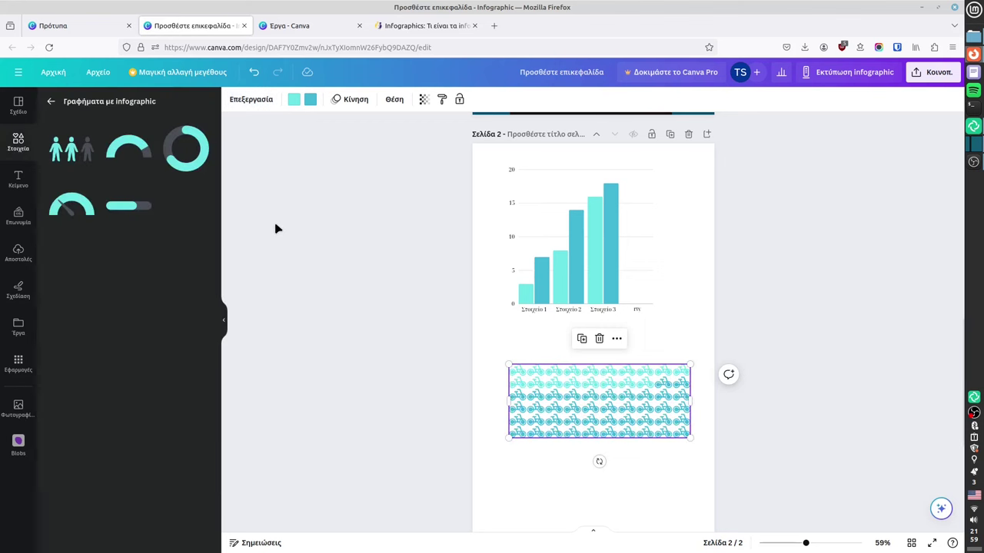
click(64, 208)
drag(573, 447, 585, 310)
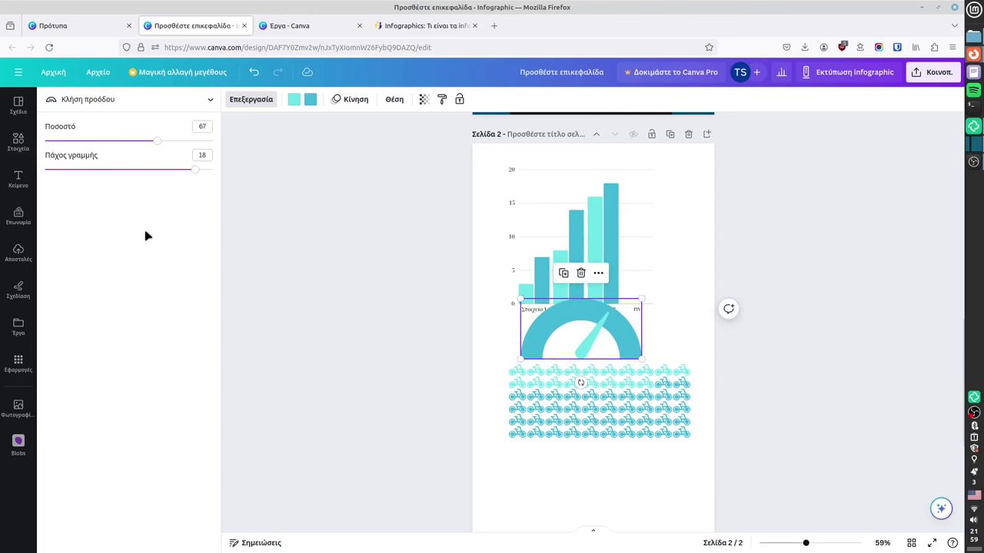
drag(156, 146, 131, 140)
Step: Recolour the bar chart's Σειρά 2 bars with the light orange from the document colours
click(586, 246)
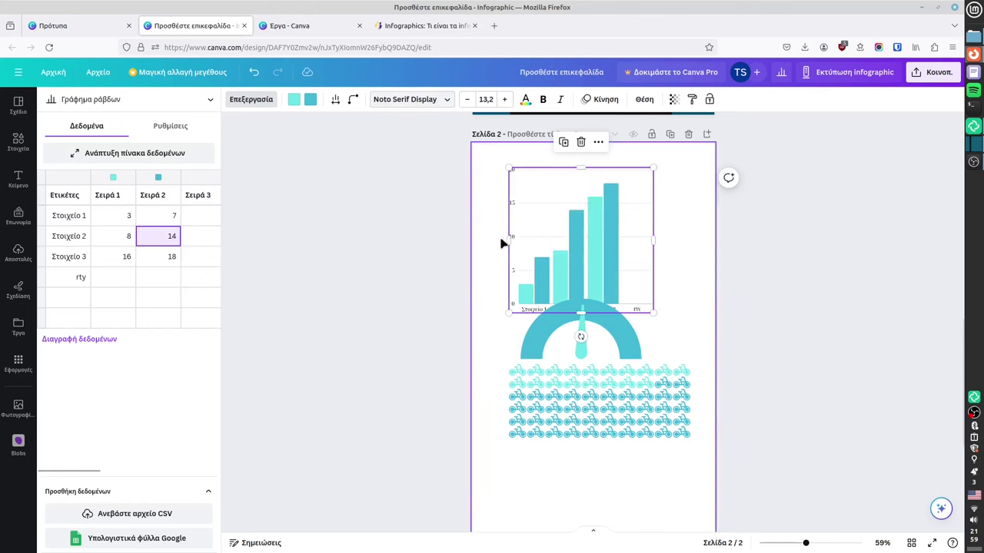
click(310, 100)
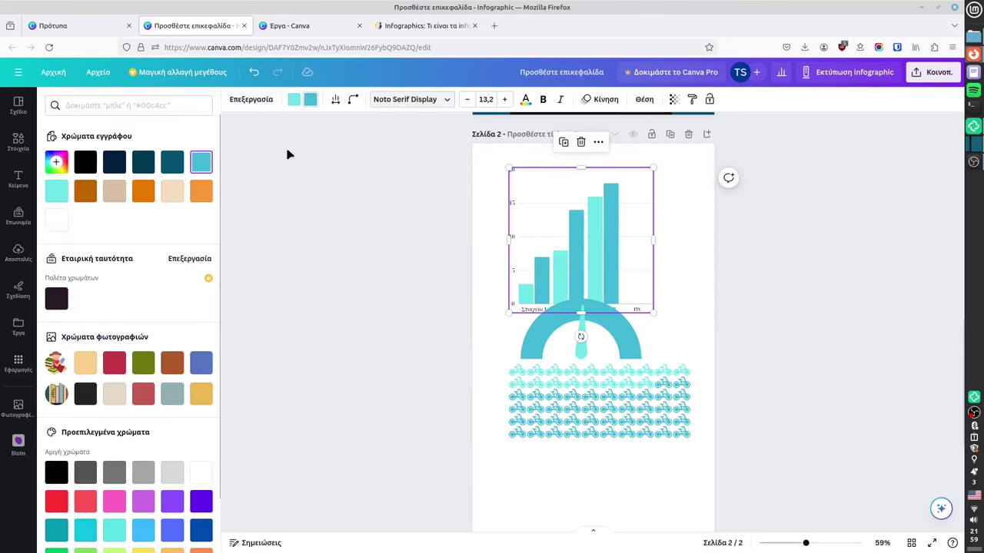
click(200, 190)
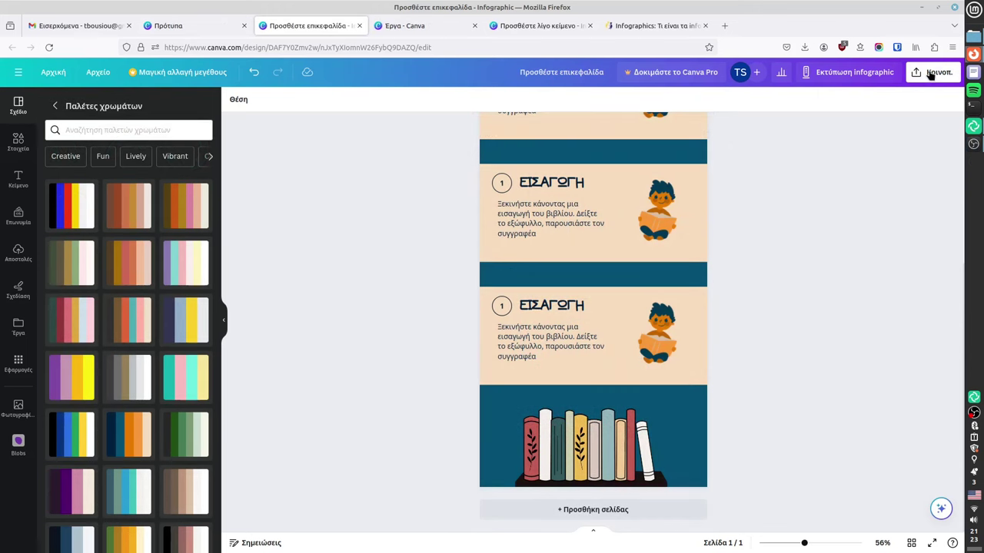
Step: Share the infographic with anyone who has the link, set access to view only, and copy the collaboration link
click(930, 73)
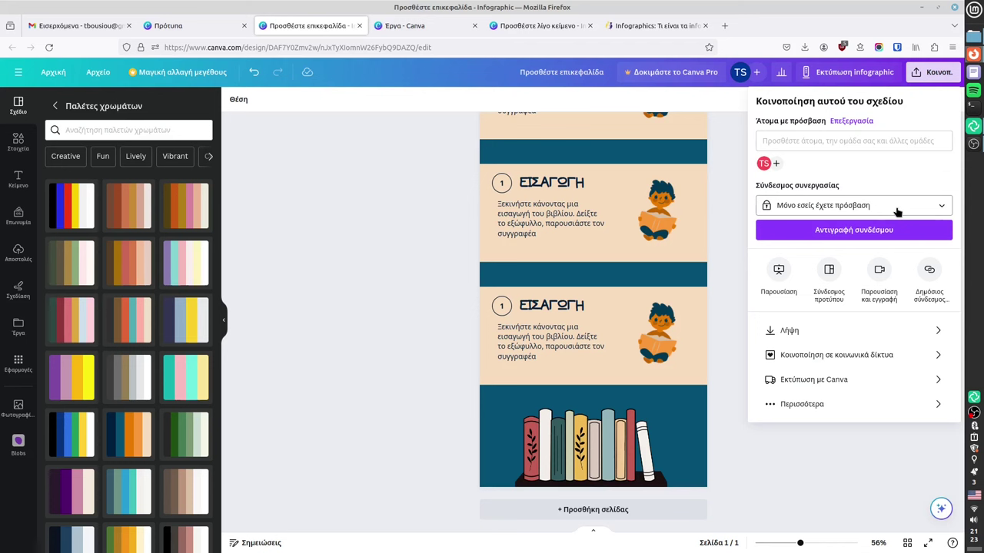
click(896, 205)
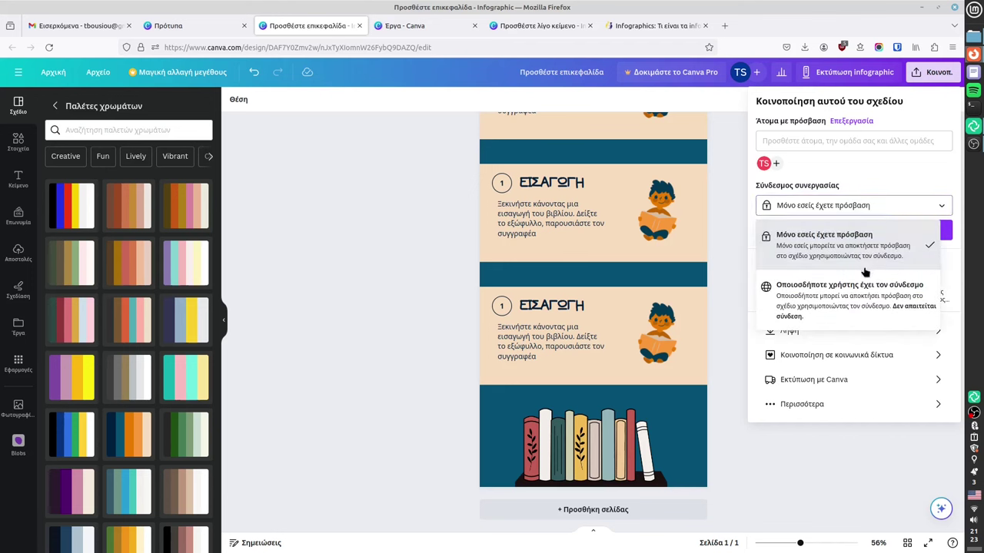
click(866, 292)
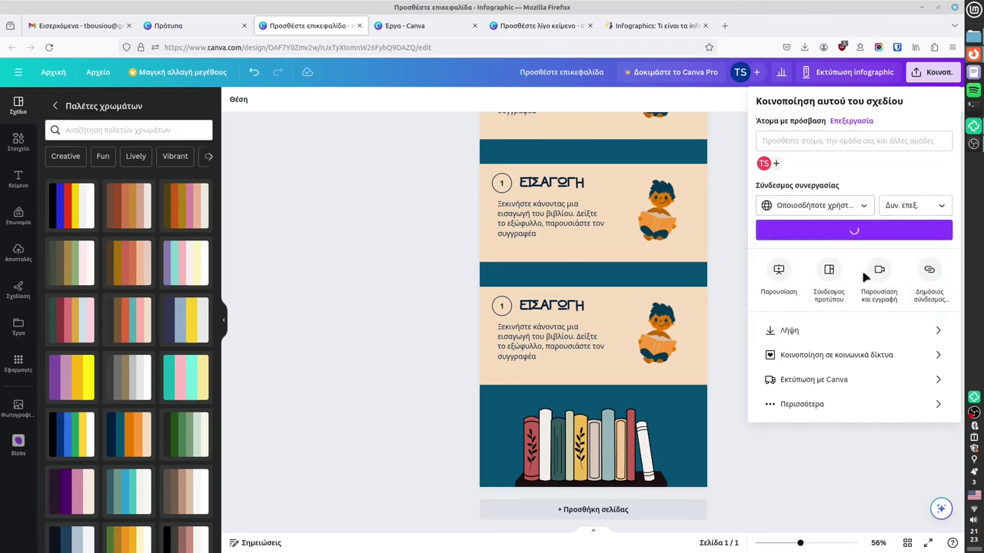
click(940, 207)
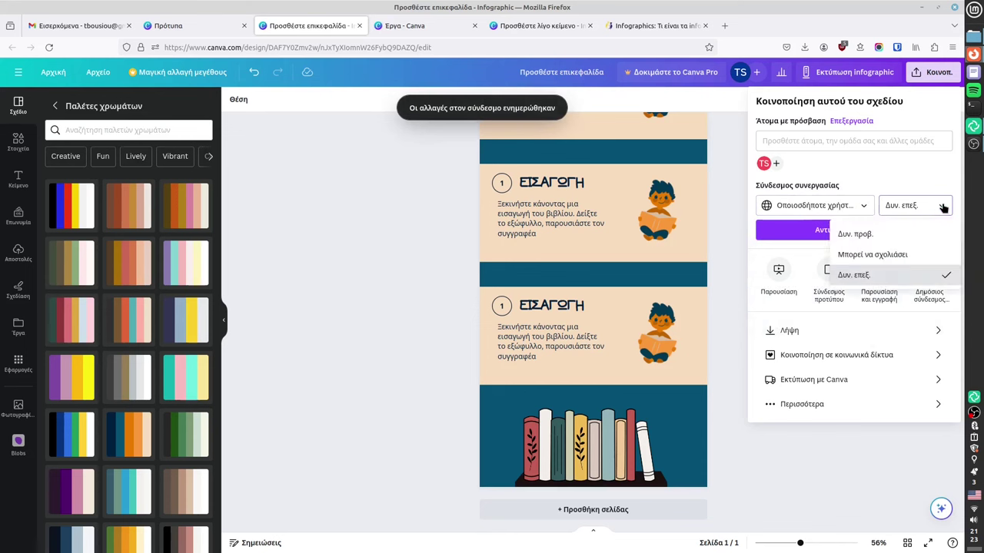
click(866, 235)
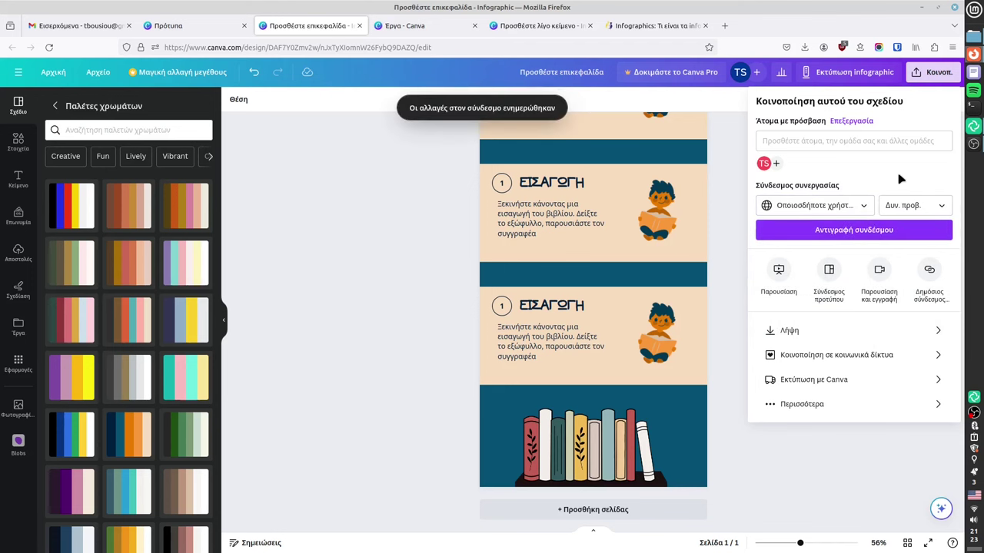
click(851, 235)
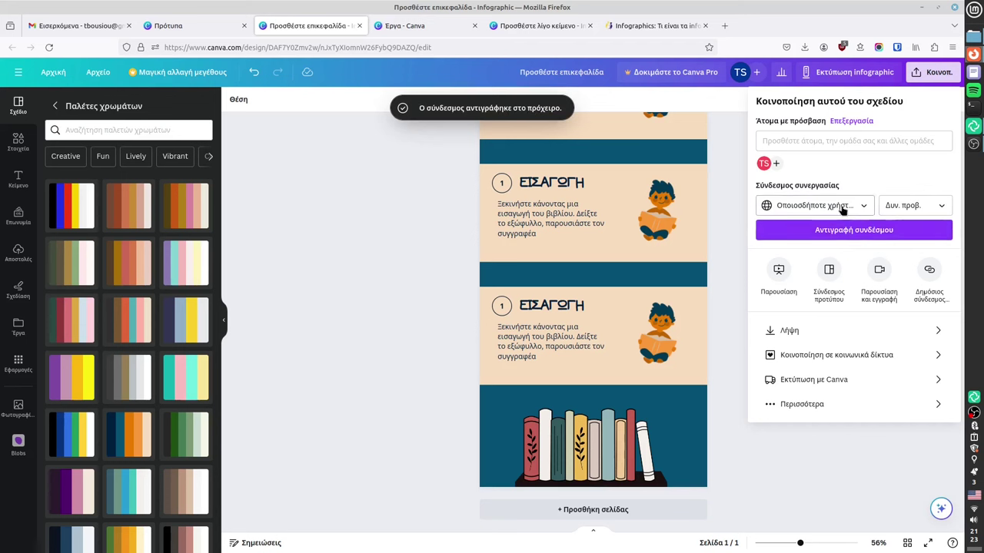
Step: Create a public view link for the infographic, select part of its address, and return to the sharing options
click(930, 271)
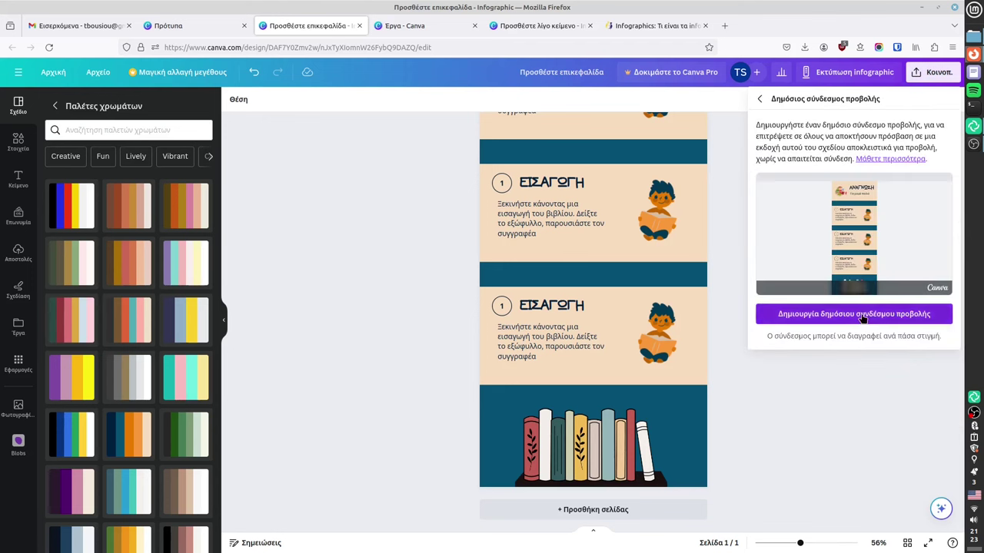
click(859, 316)
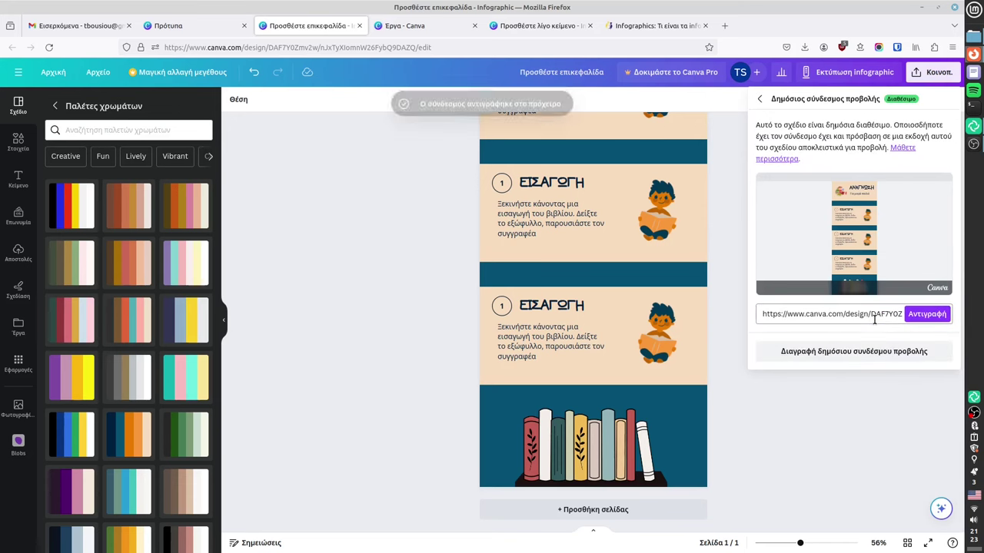
double_click(879, 314)
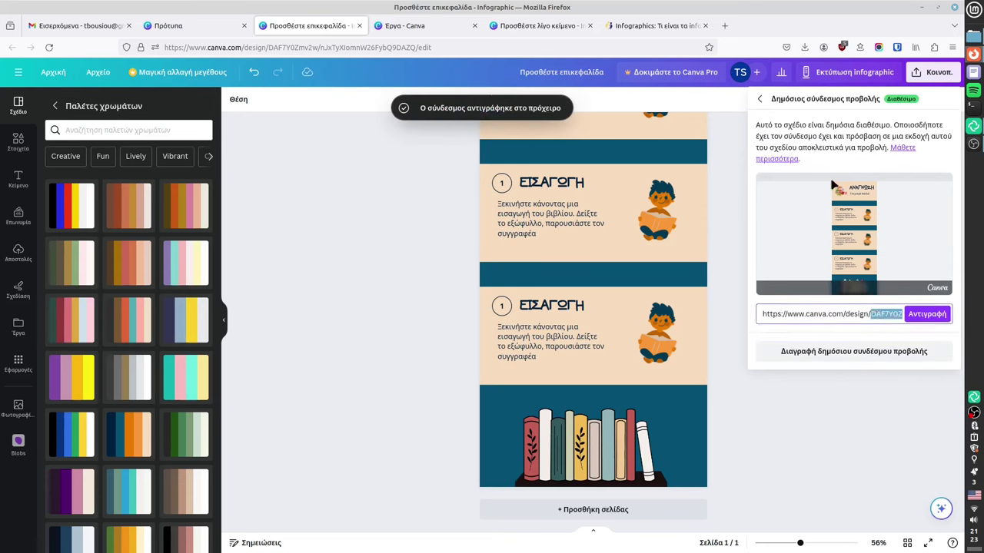
click(759, 100)
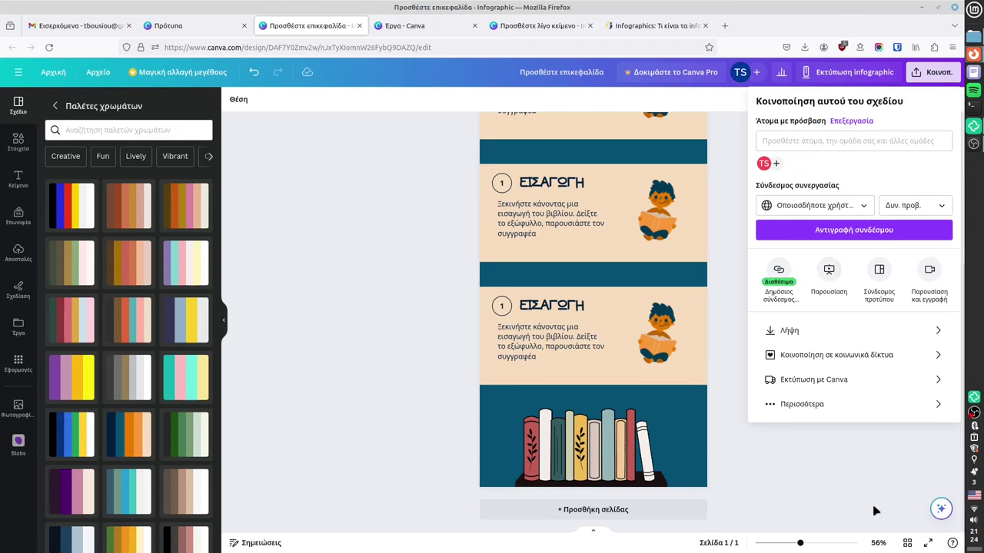
Step: Examine the file types offered for downloading the design, and look over the finished infographic
click(816, 332)
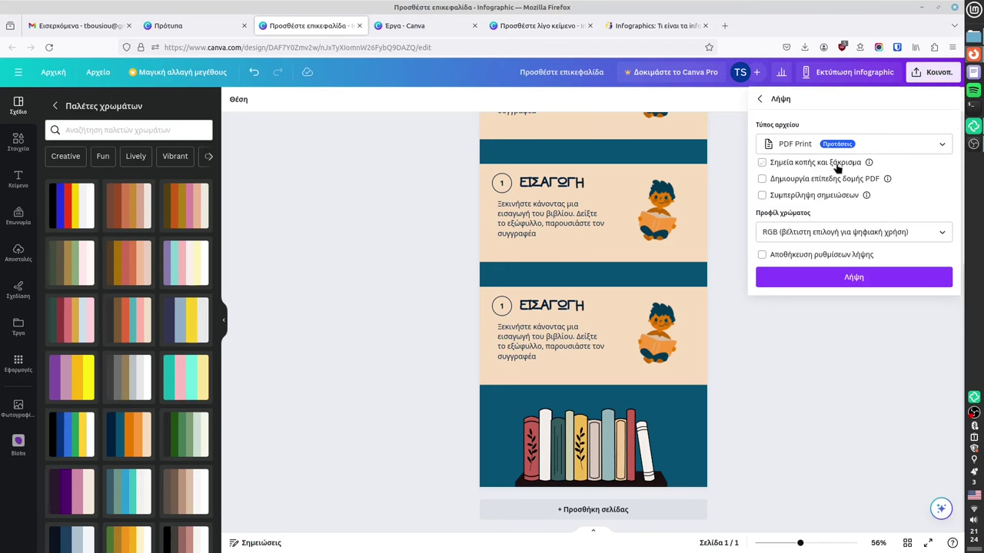
click(922, 154)
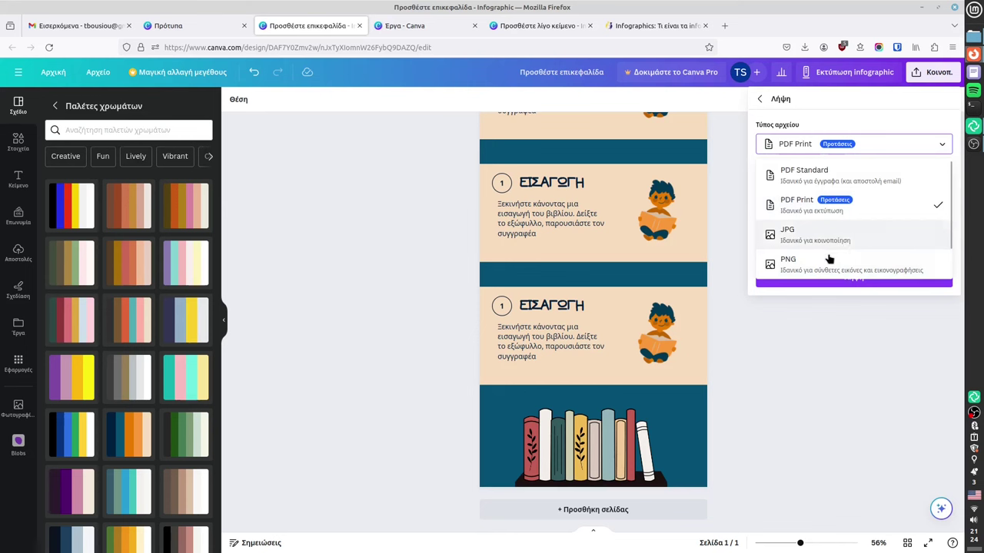
click(845, 348)
scroll(838, 328, up, 5)
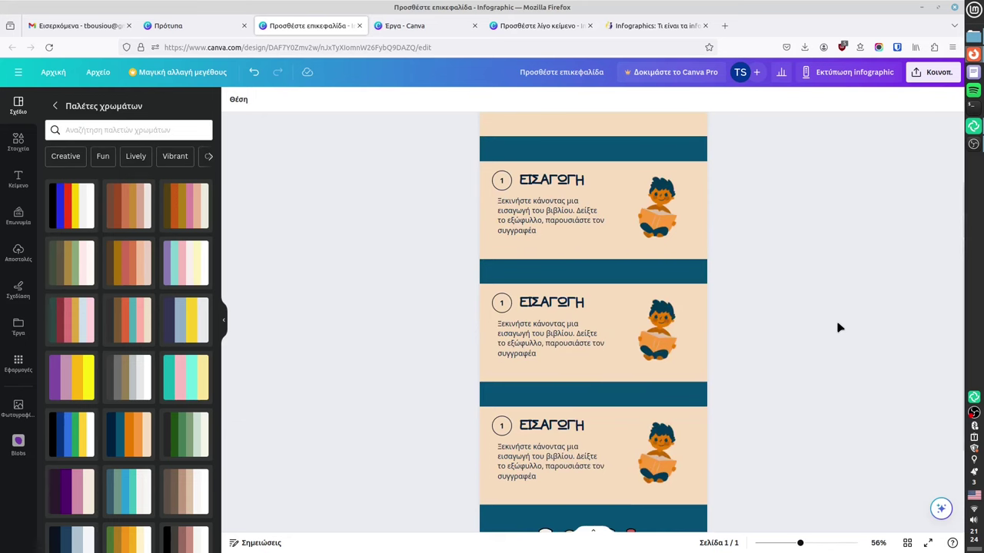
scroll(838, 328, down, 2)
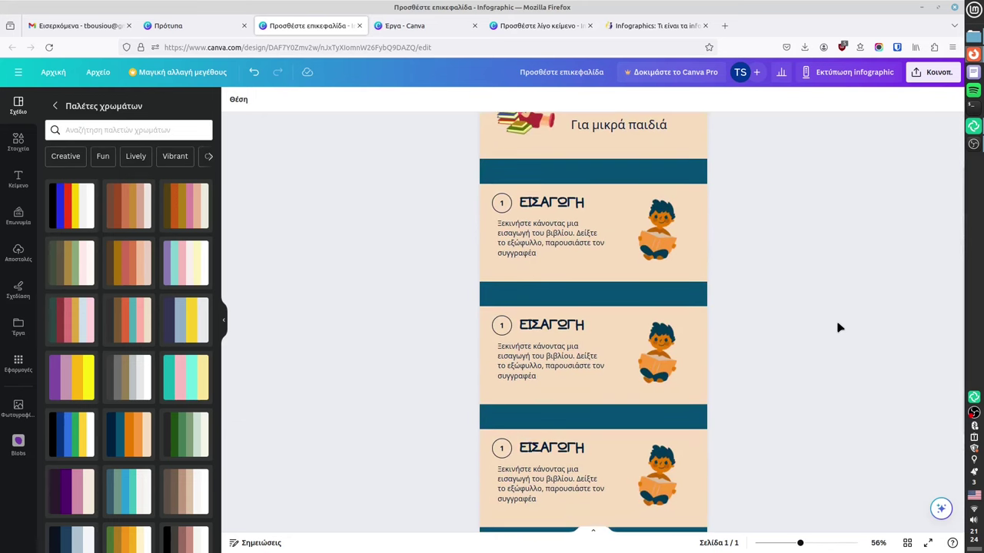
scroll(839, 326, down, 2)
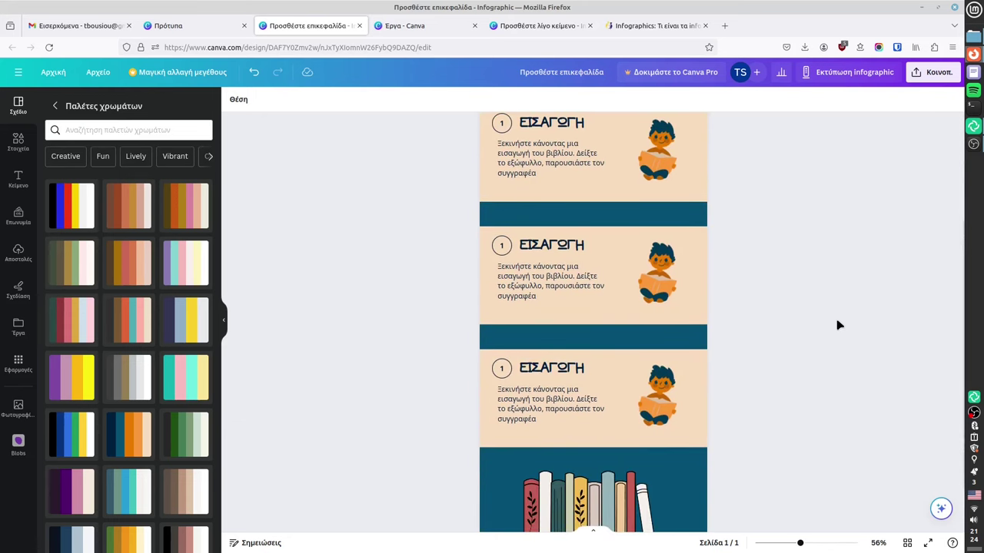